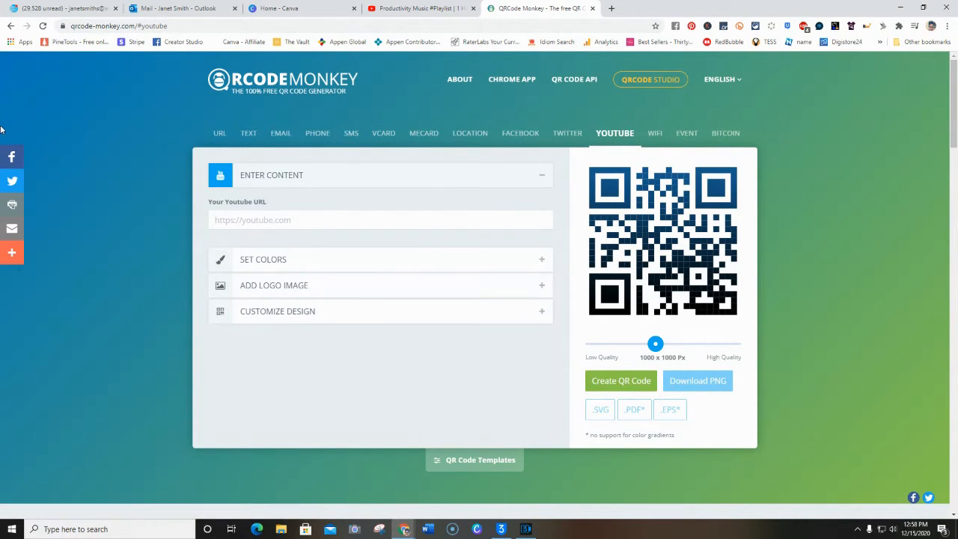
Copy the share link of the "Productivity Music #Playlist | 1 Hour Mix | December 2020" video on YouTube
left_click(418, 9)
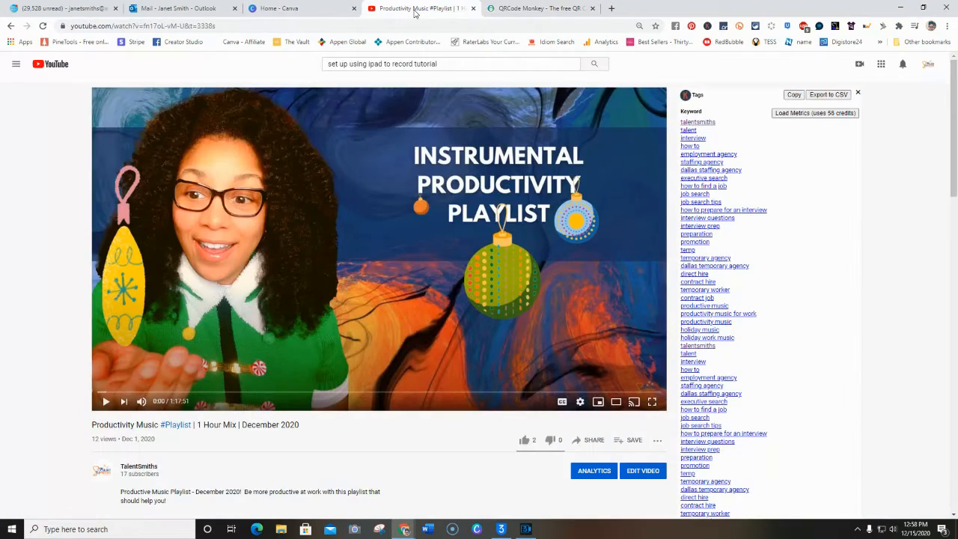
scroll(555, 298, "down", 1)
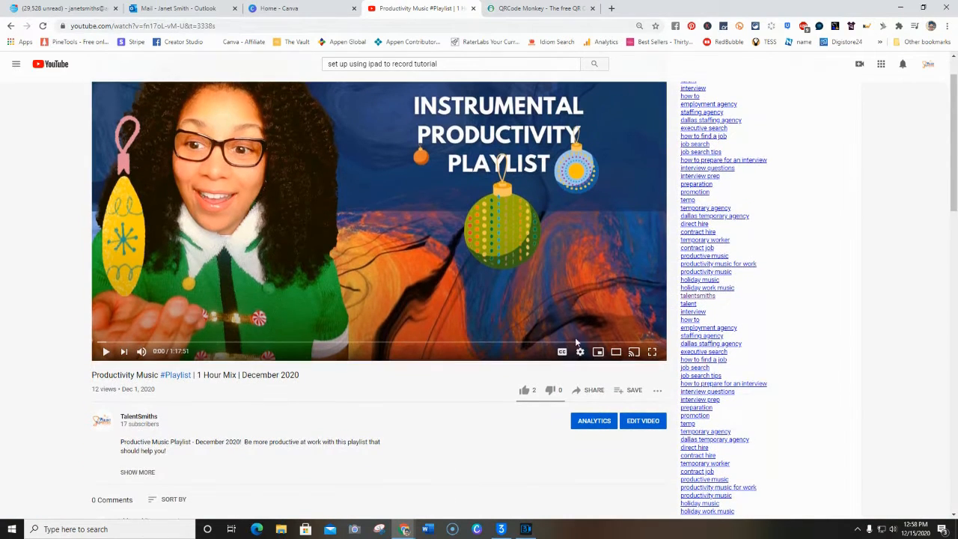
left_click(591, 391)
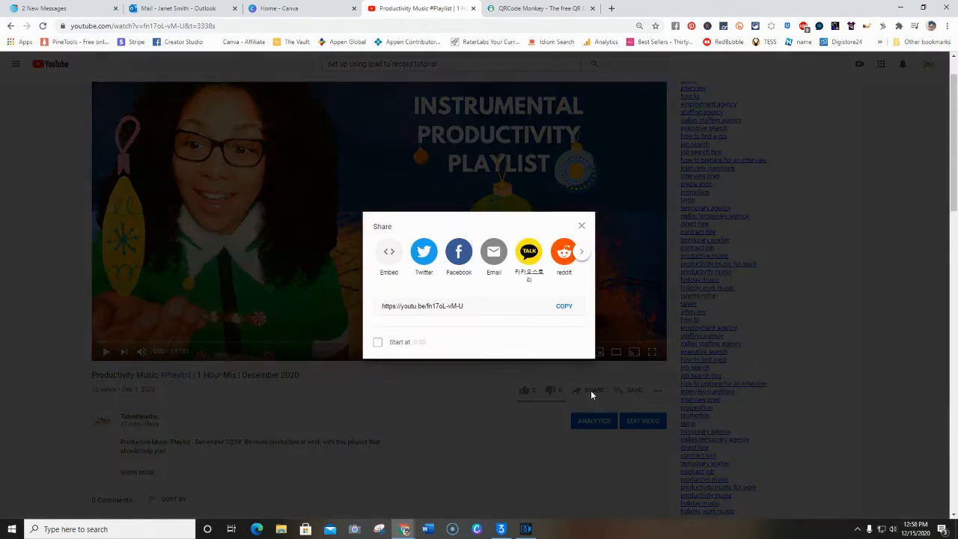
left_click(567, 309)
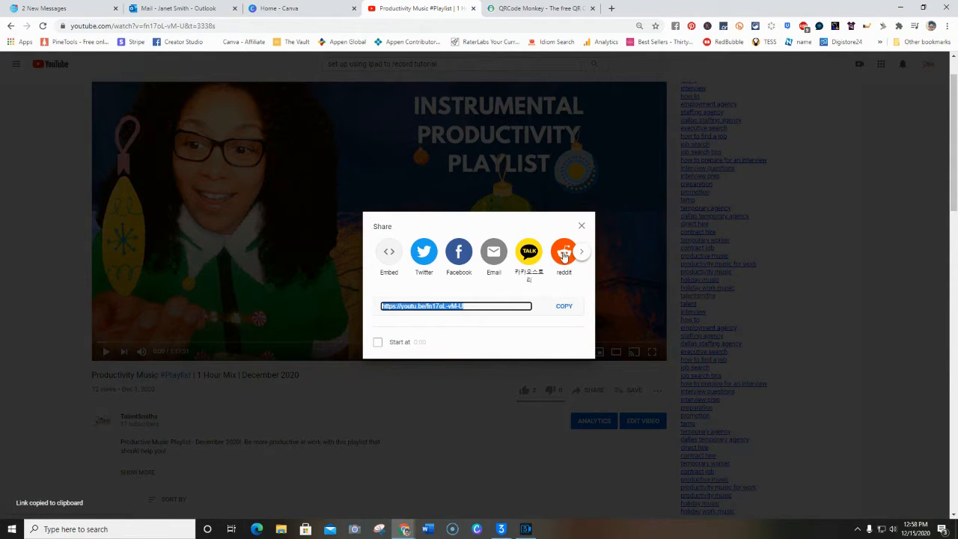
left_click(540, 11)
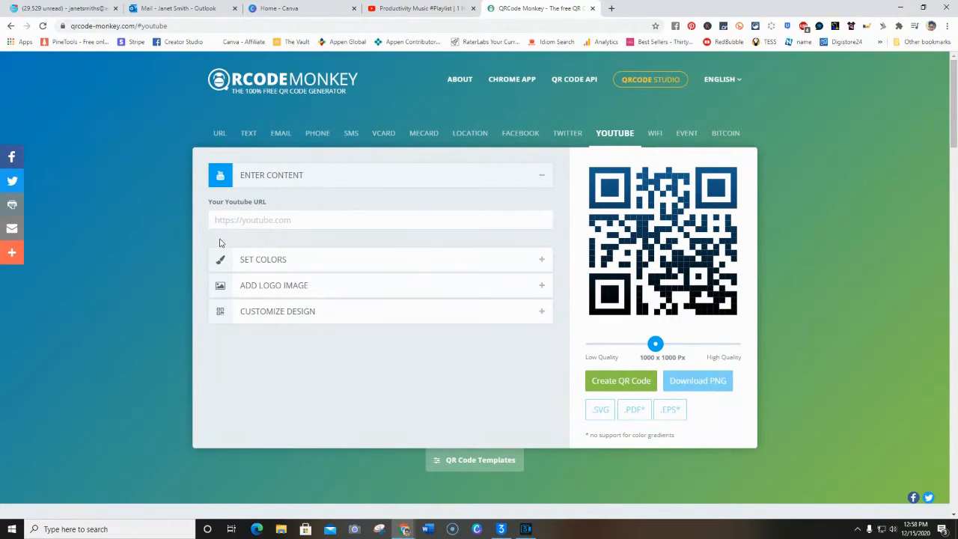
left_click(257, 220)
right_click(258, 220)
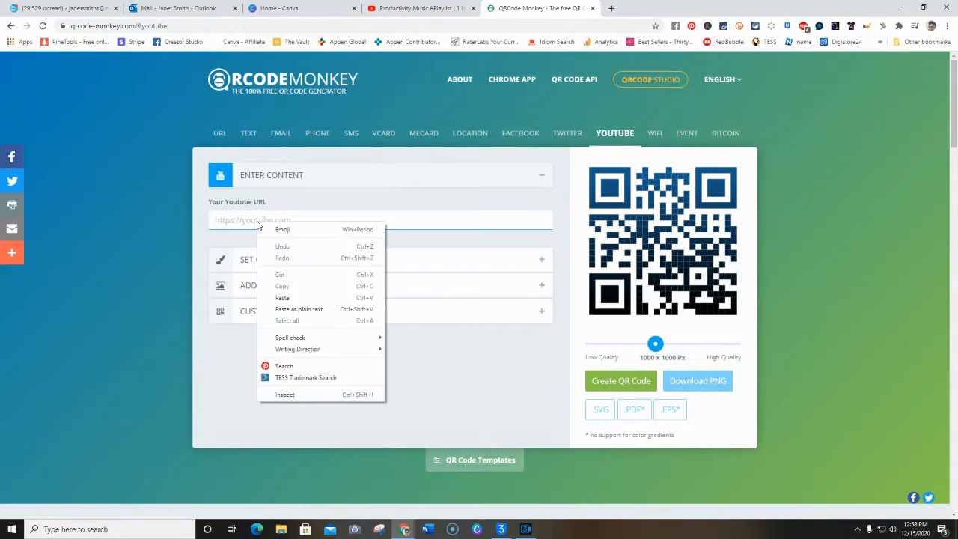
left_click(299, 295)
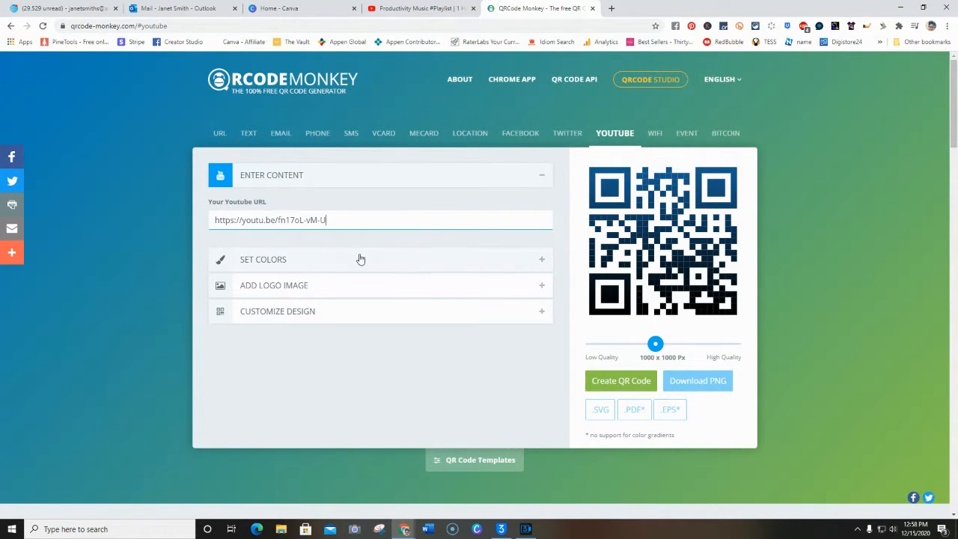
Set the QR code's foreground to the dark blue #1A3281
left_click(425, 261)
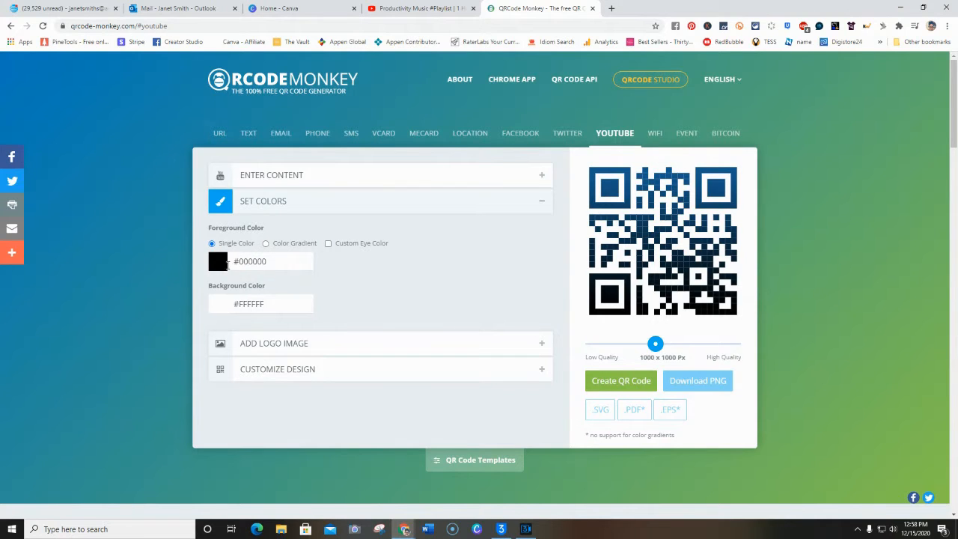
left_click(218, 262)
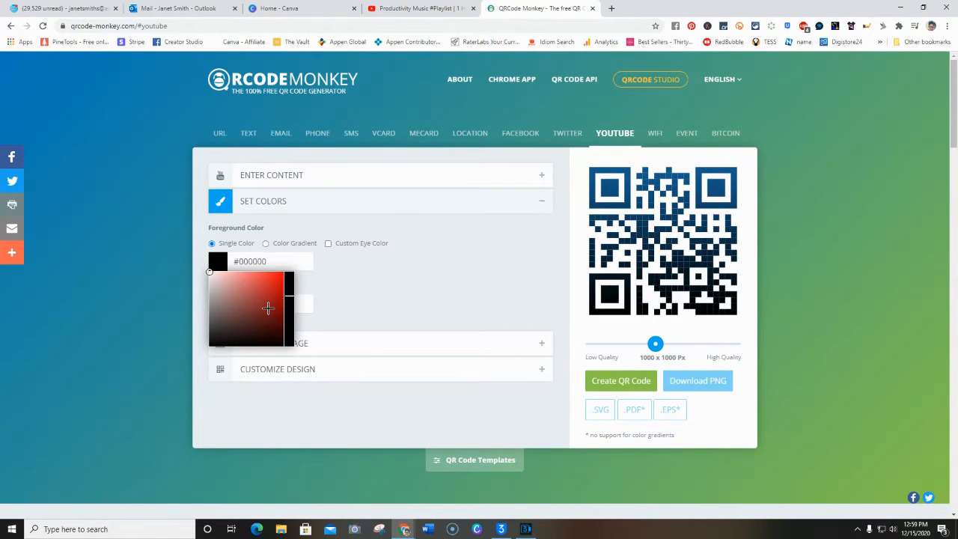
left_click(268, 309)
mouse_move(288, 313)
left_mouse_down()
mouse_move(289, 299)
mouse_move(289, 322)
mouse_move(289, 299)
left_mouse_up()
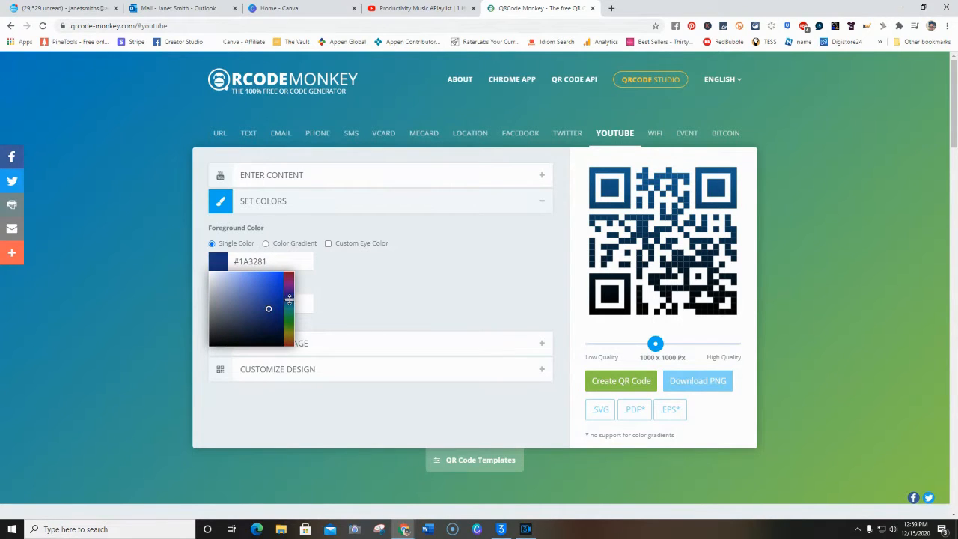
Make the foreground a linear colour gradient with orange #BD6C02 as the second colour
left_click(267, 244)
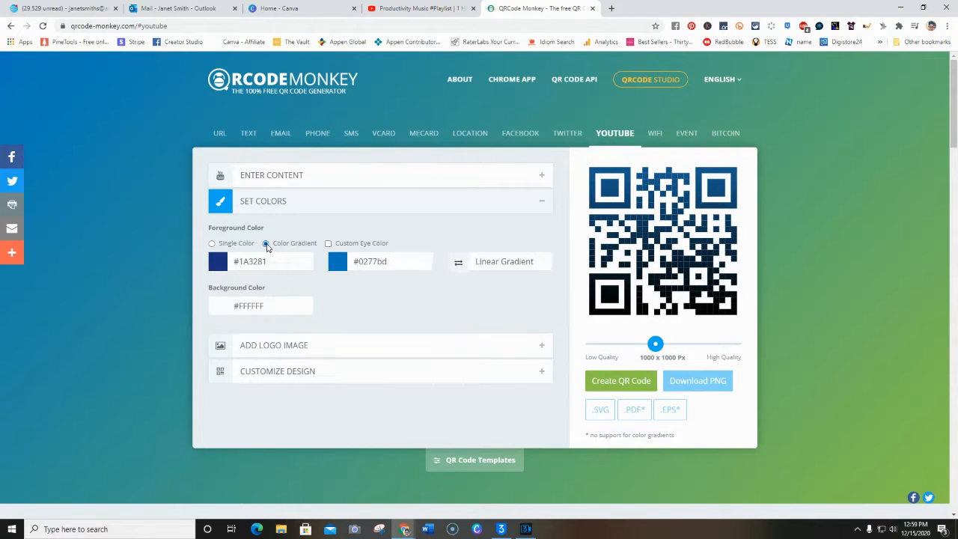
left_click(339, 263)
left_click_drag(408, 298, 407, 338)
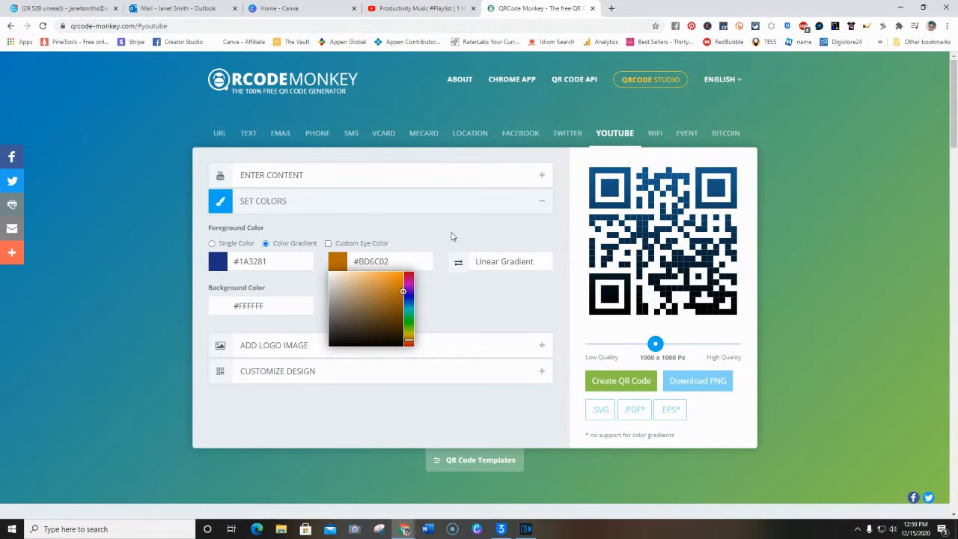
left_click(479, 231)
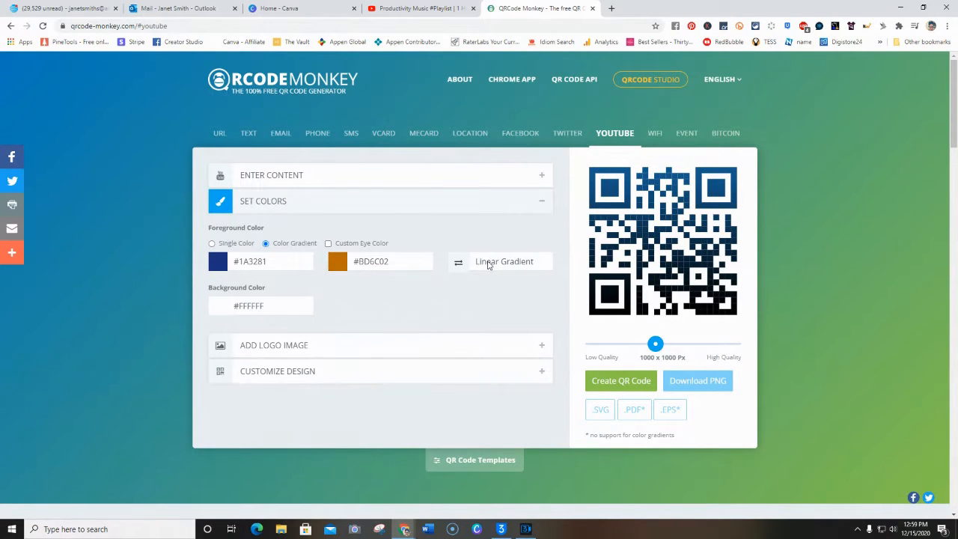
left_click(487, 263)
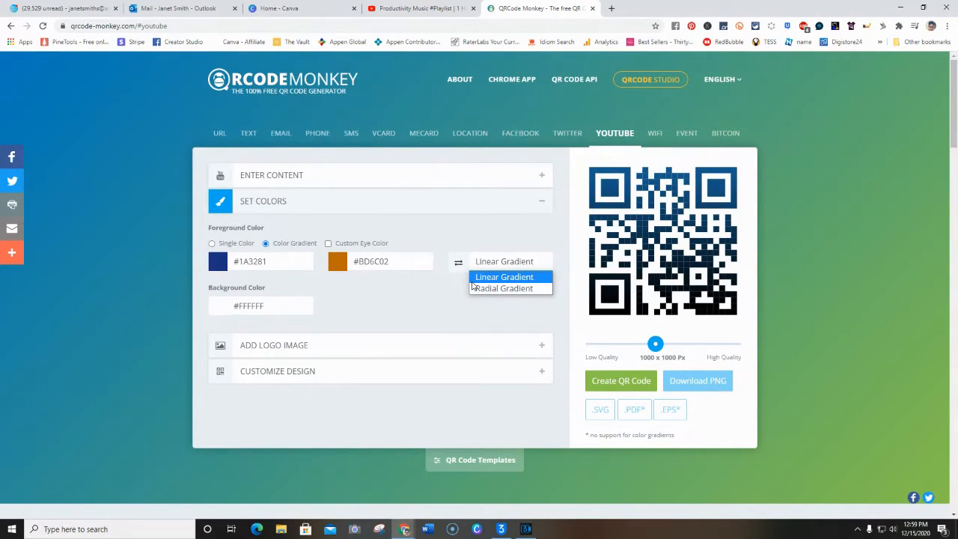
left_click(491, 280)
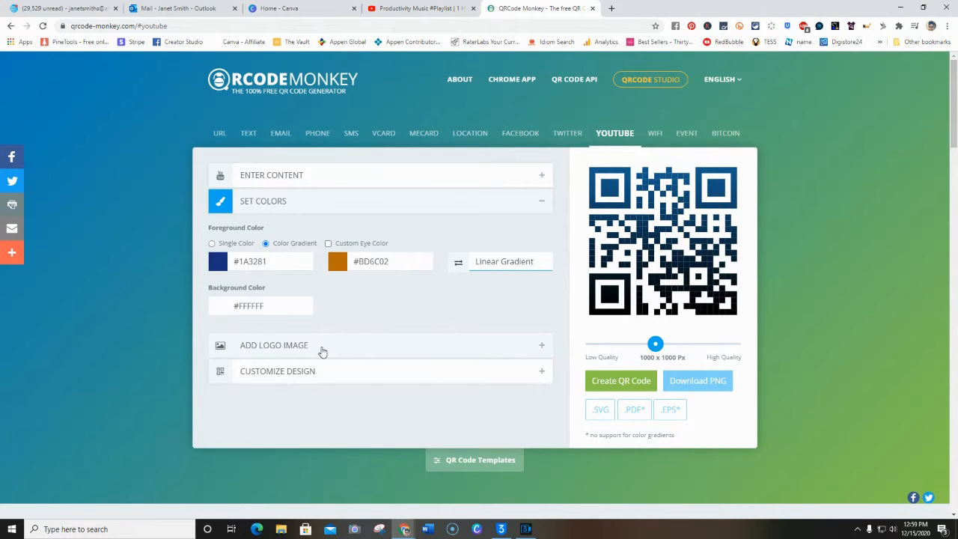
Upload the "Productive" music video thumbnail from the Downloads folder as the QR code's logo image
left_click(331, 352)
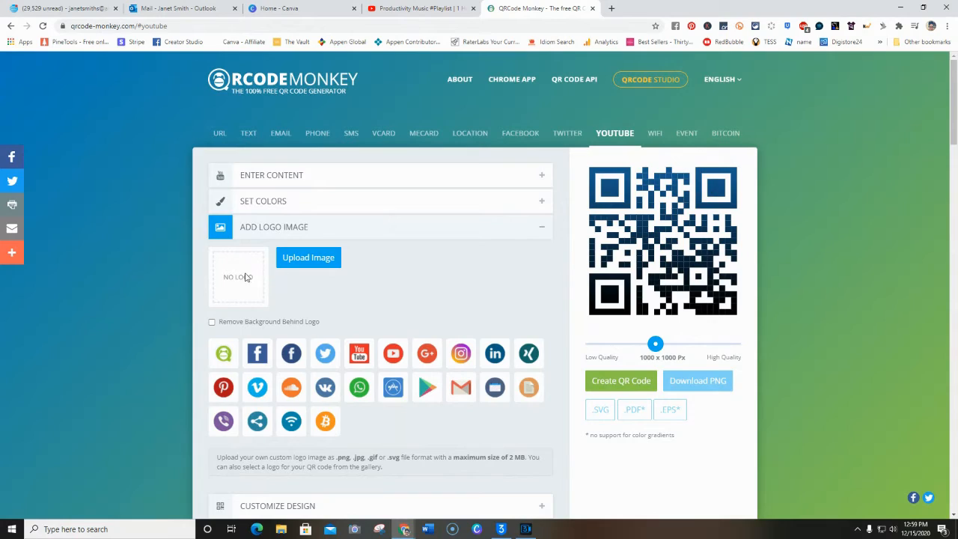
left_click(302, 258)
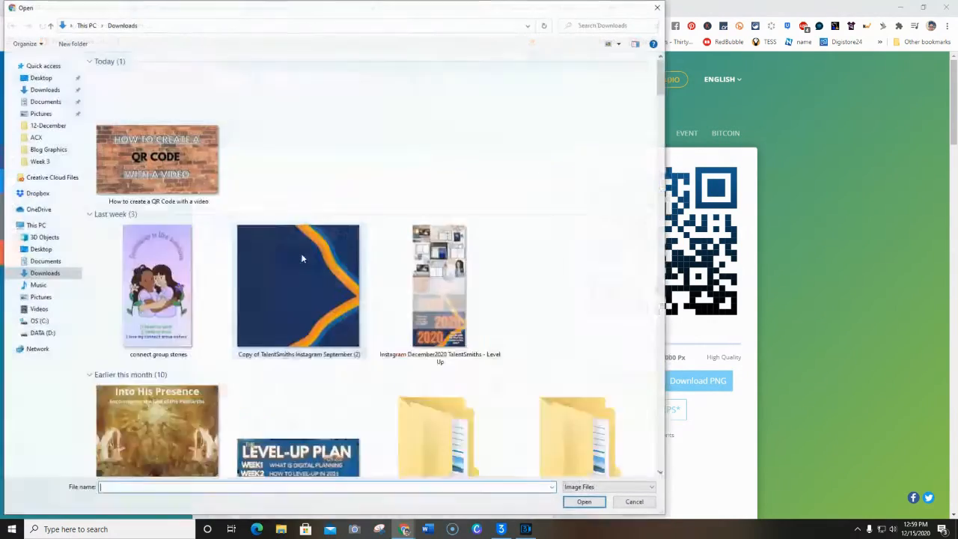
scroll(318, 244, "down", 5)
scroll(318, 244, "down", 3)
scroll(320, 245, "down", 3)
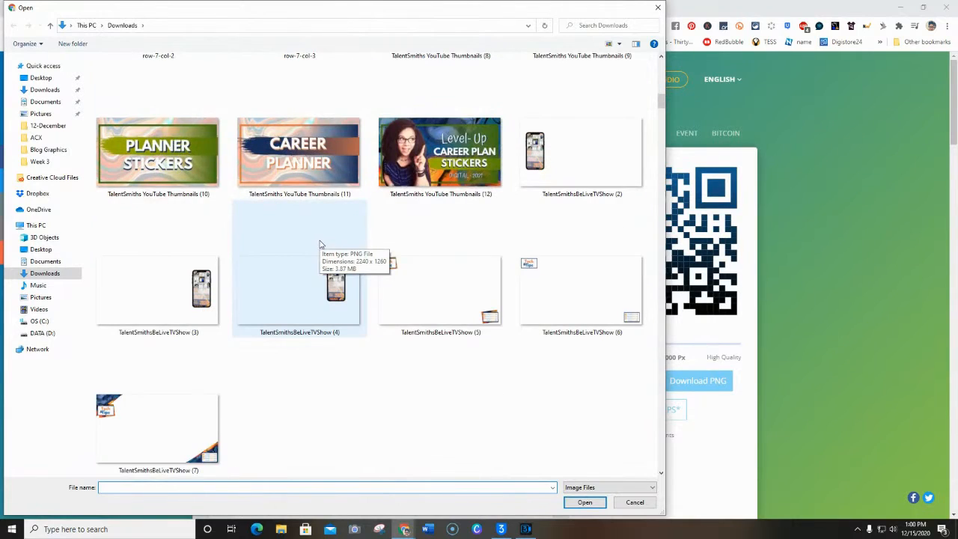
scroll(320, 244, "down", 10)
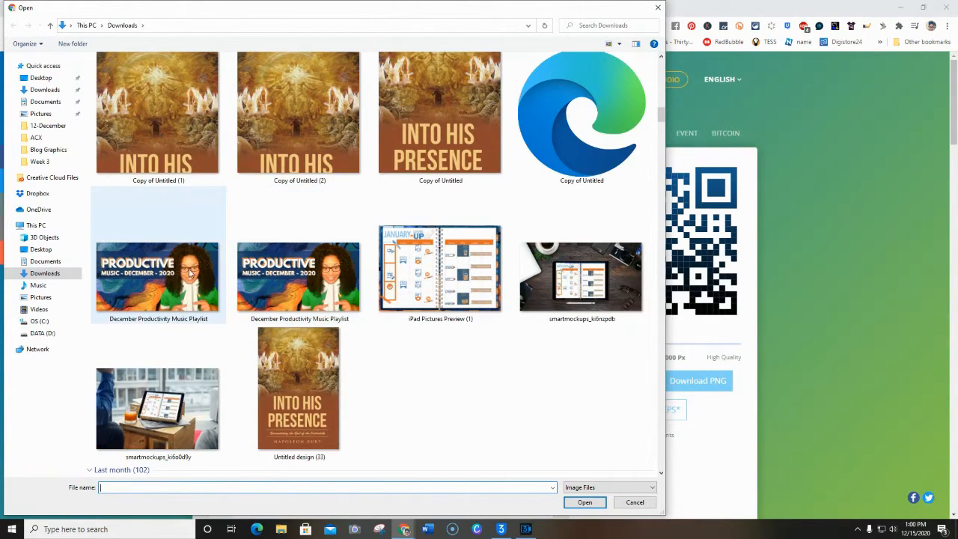
left_click(189, 273)
left_click(591, 503)
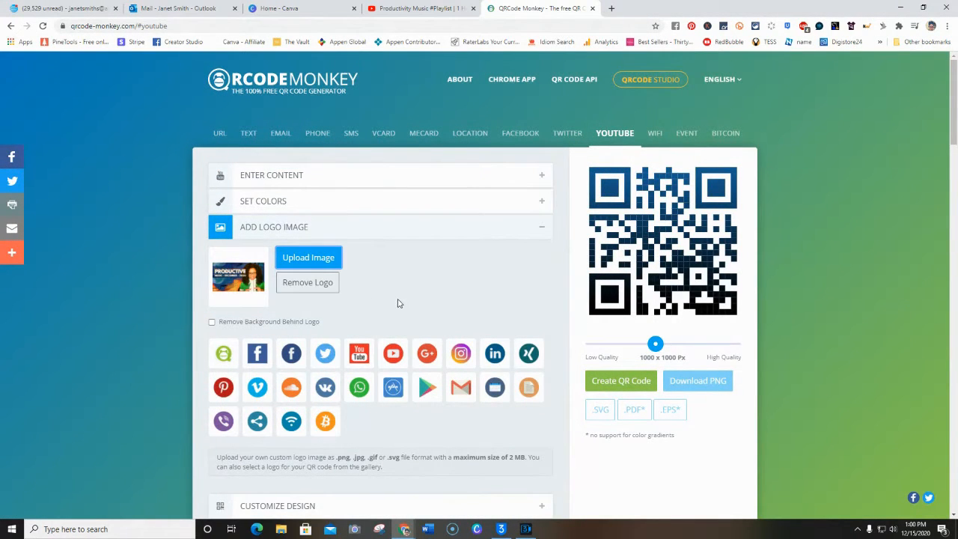
Customize the design with the fourth body shape, a circular eye frame and the nine-dot eye ball shape
scroll(399, 302, "down", 2)
scroll(399, 306, "down", 1)
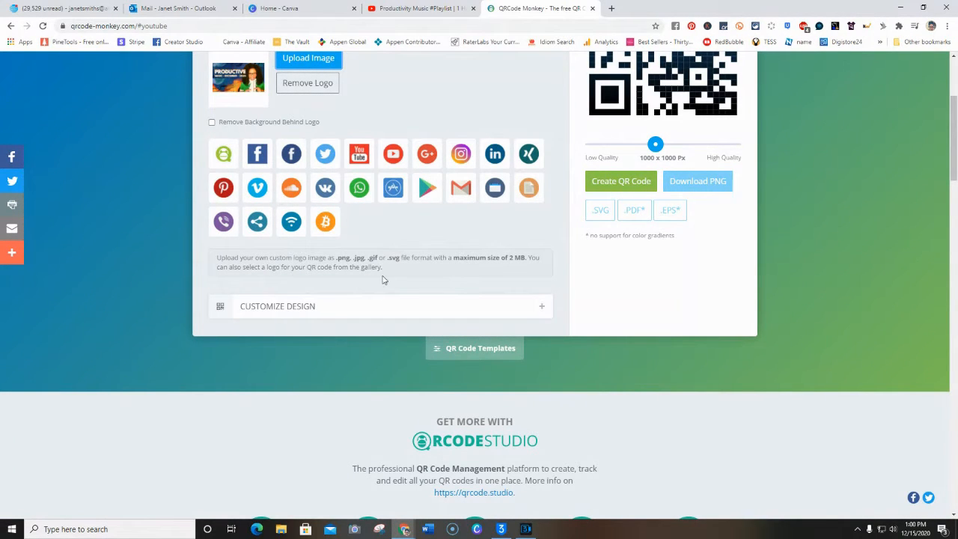
scroll(419, 232, "down", 1)
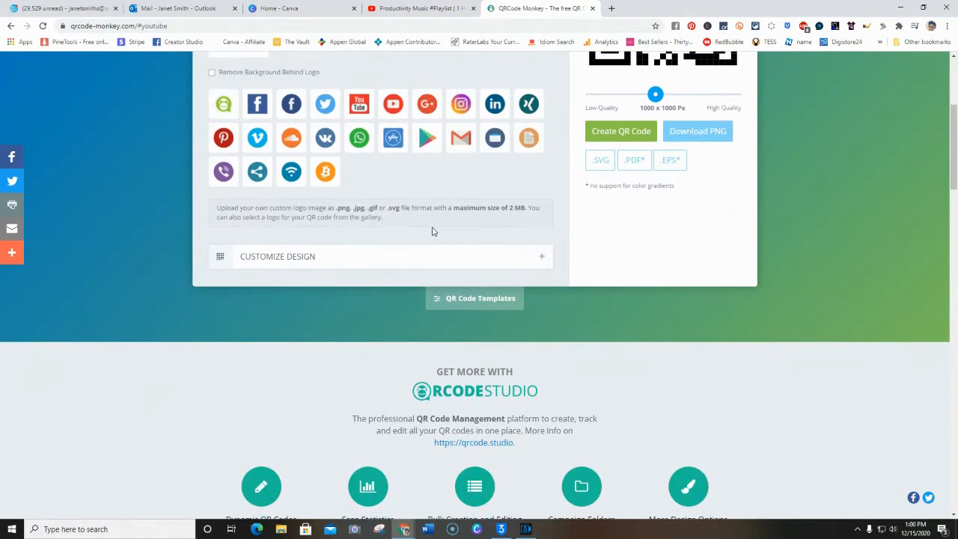
left_click(544, 259)
scroll(483, 273, "up", 2)
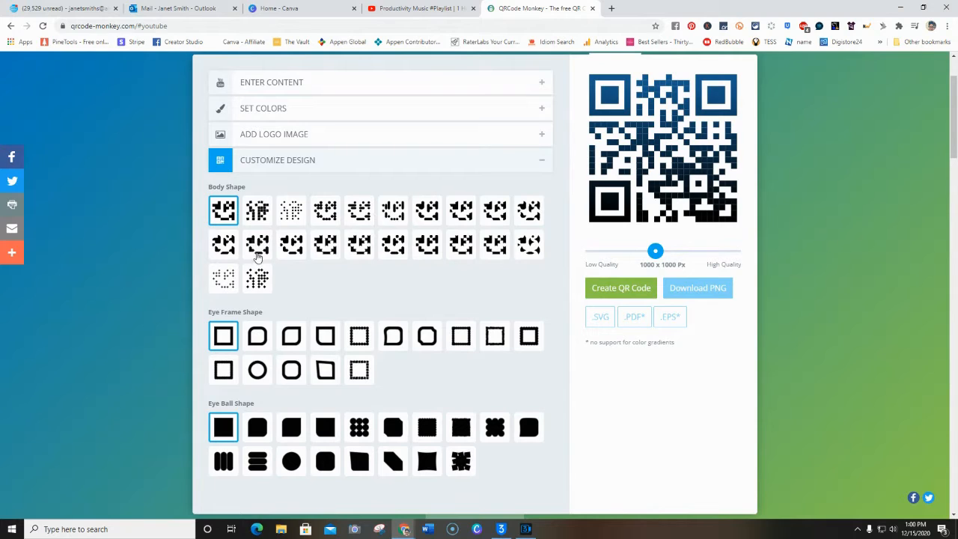
left_click(326, 217)
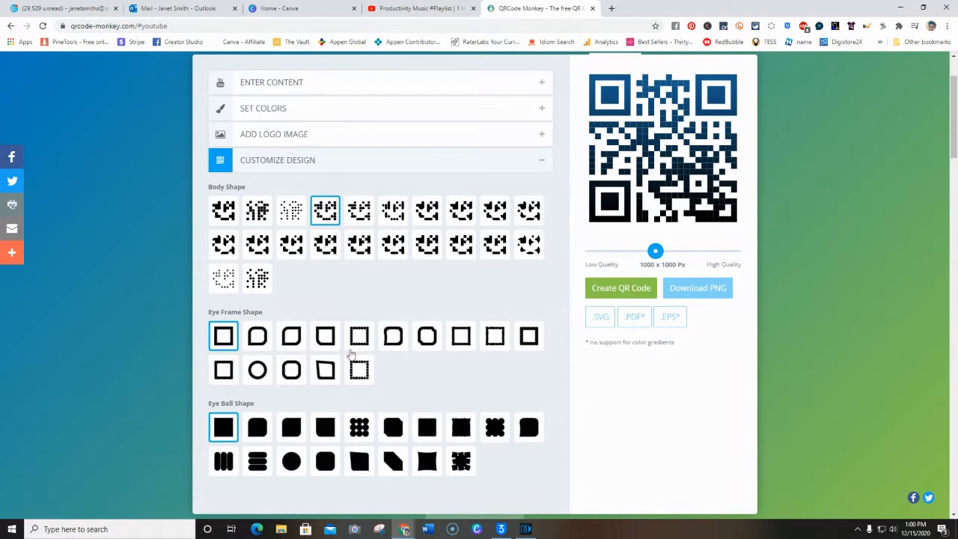
left_click(256, 377)
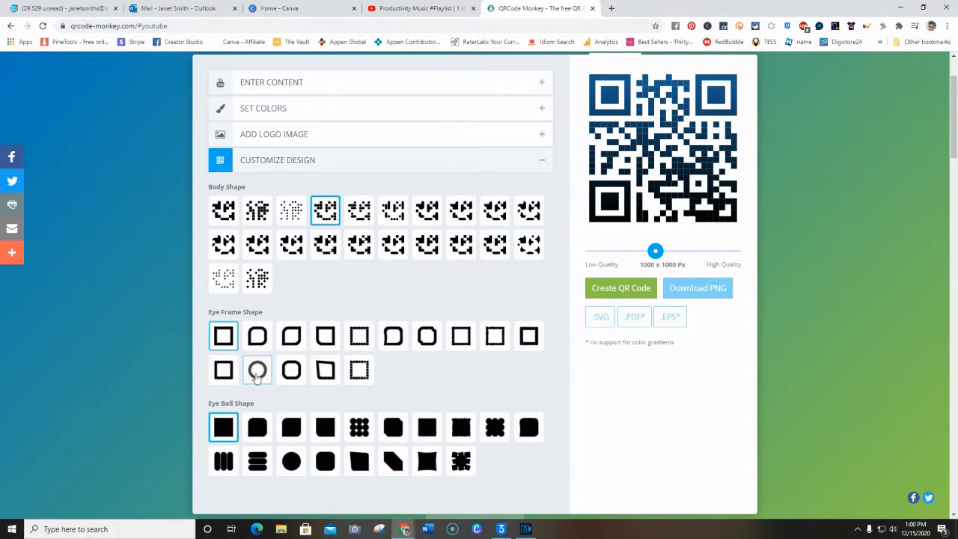
left_click(359, 427)
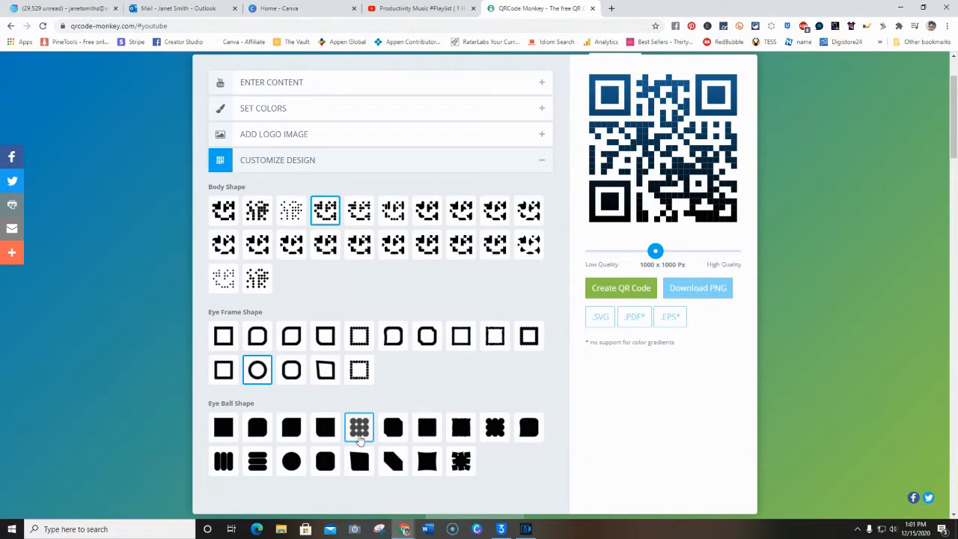
Create the QR code with the chosen content, colours, logo and shapes
scroll(378, 432, "down", 3)
scroll(396, 421, "up", 3)
left_click(624, 292)
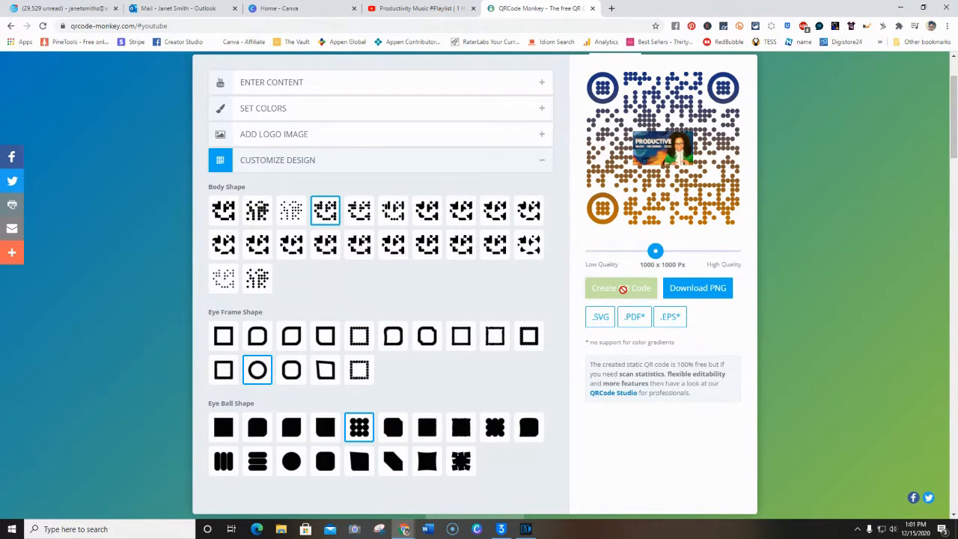
Try a radial gradient for the foreground colours and regenerate the QR code
scroll(623, 288, "up", 2)
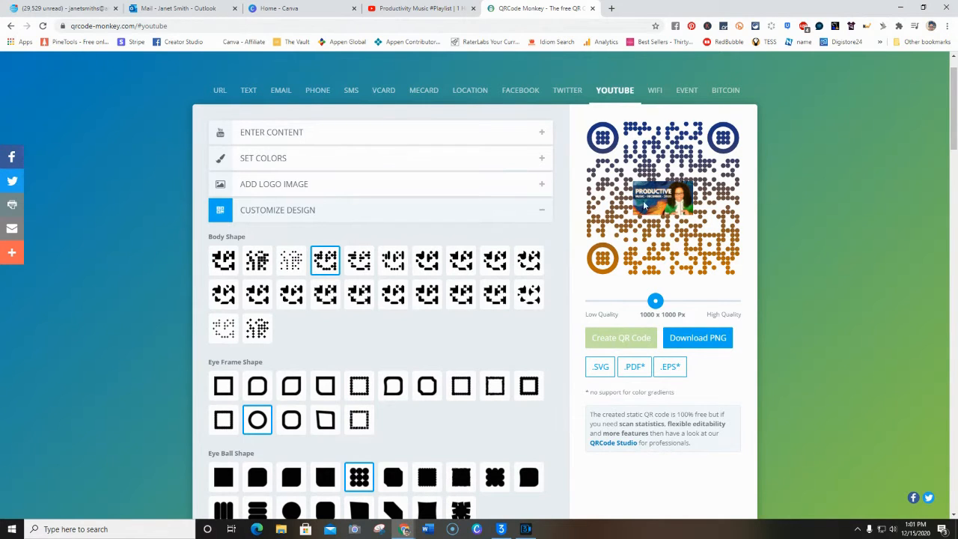
scroll(664, 225, "up", 1)
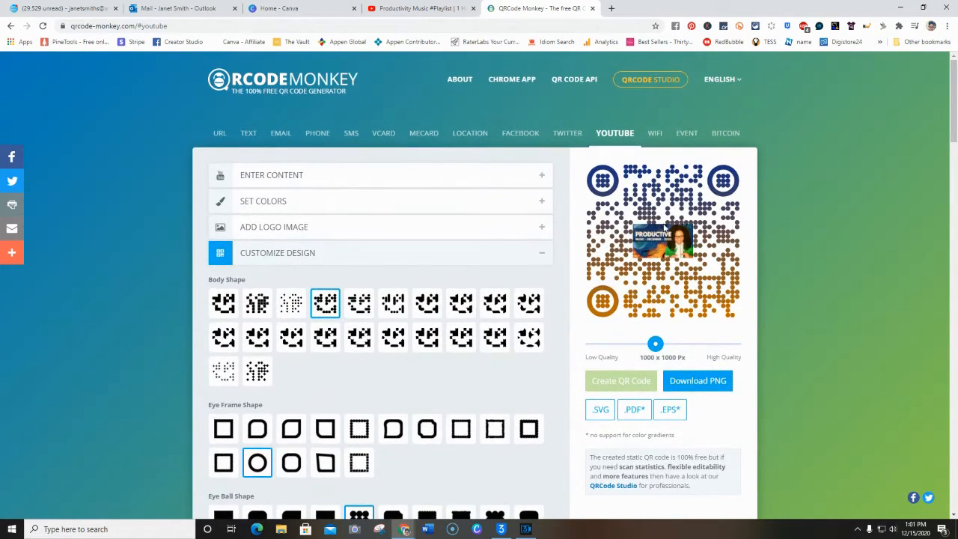
left_click(543, 203)
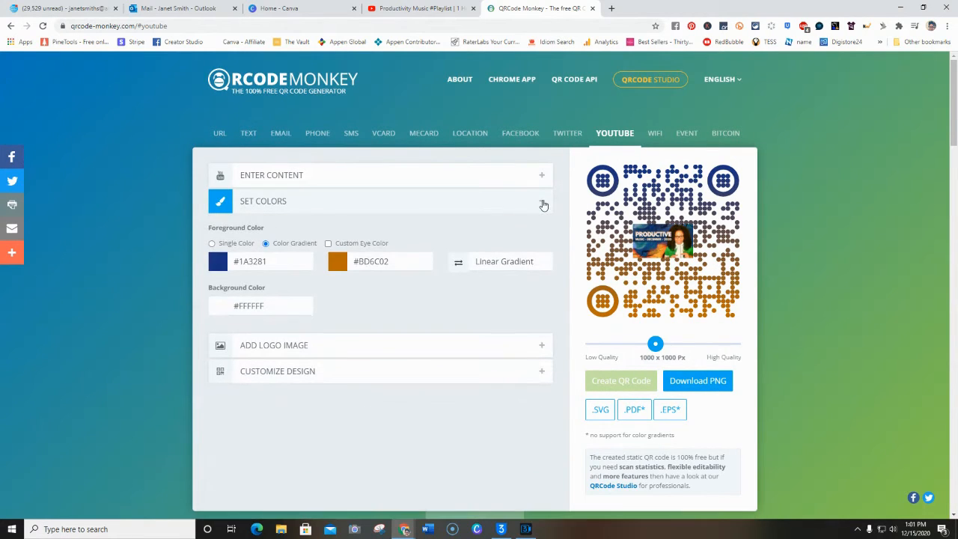
left_click(507, 263)
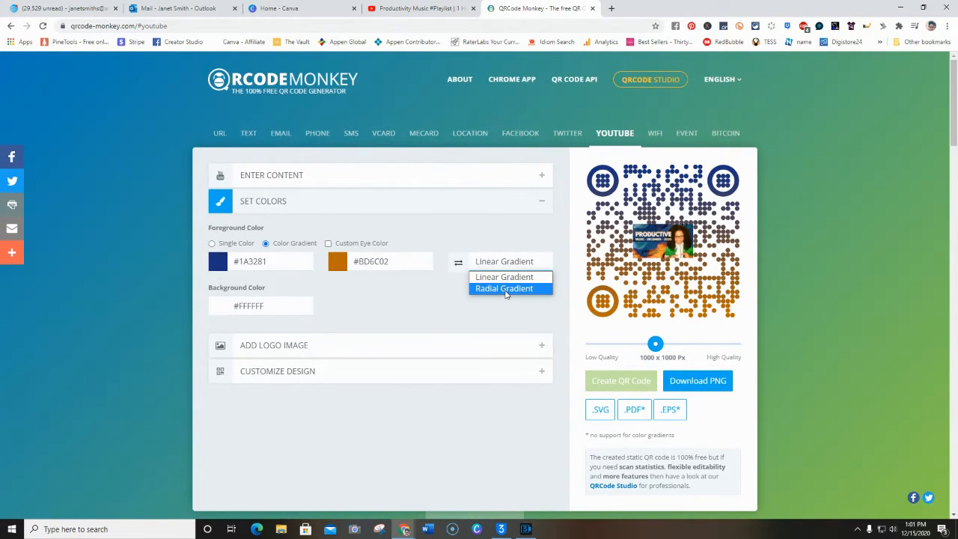
left_click(505, 289)
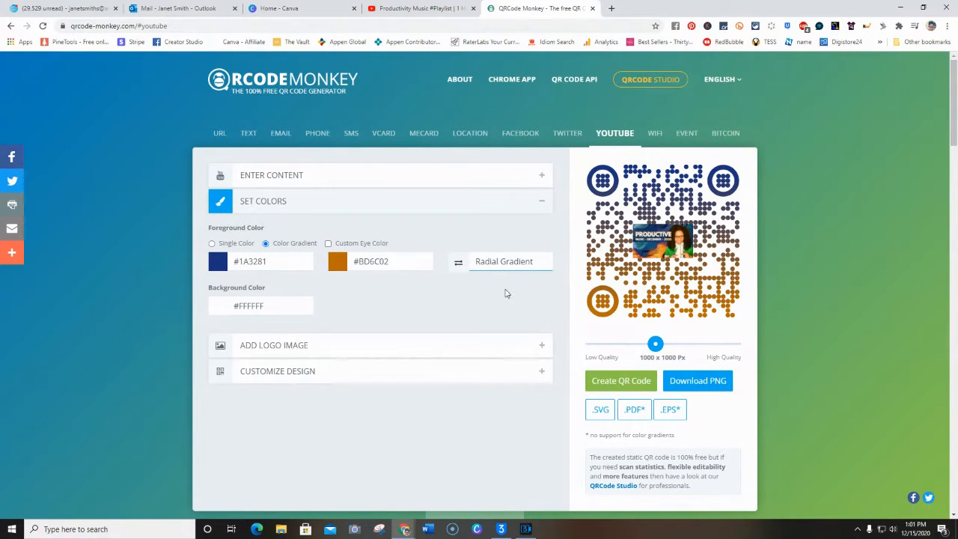
left_click(607, 378)
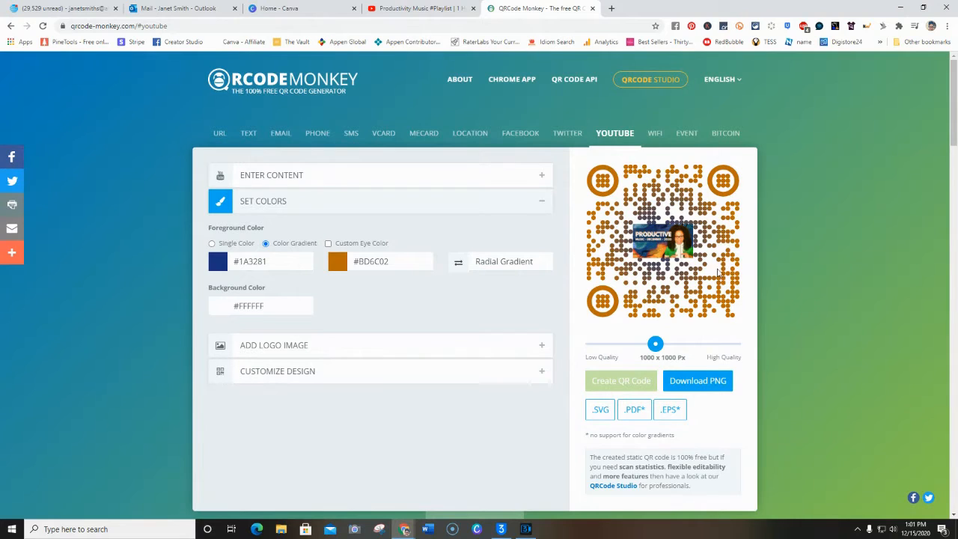
Switch the foreground back to a linear gradient and regenerate the QR code
left_click(494, 254)
left_click(495, 280)
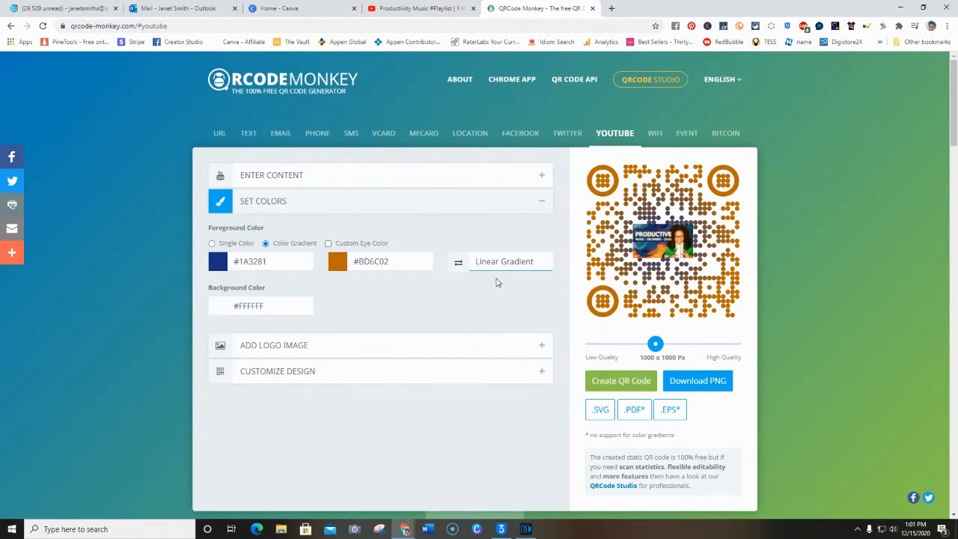
left_click(623, 381)
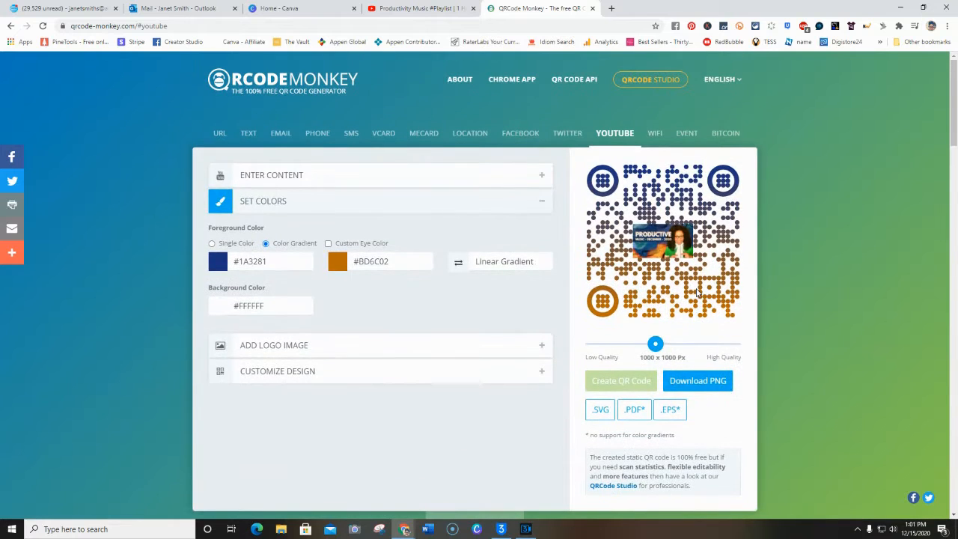
scroll(697, 293, "down", 1)
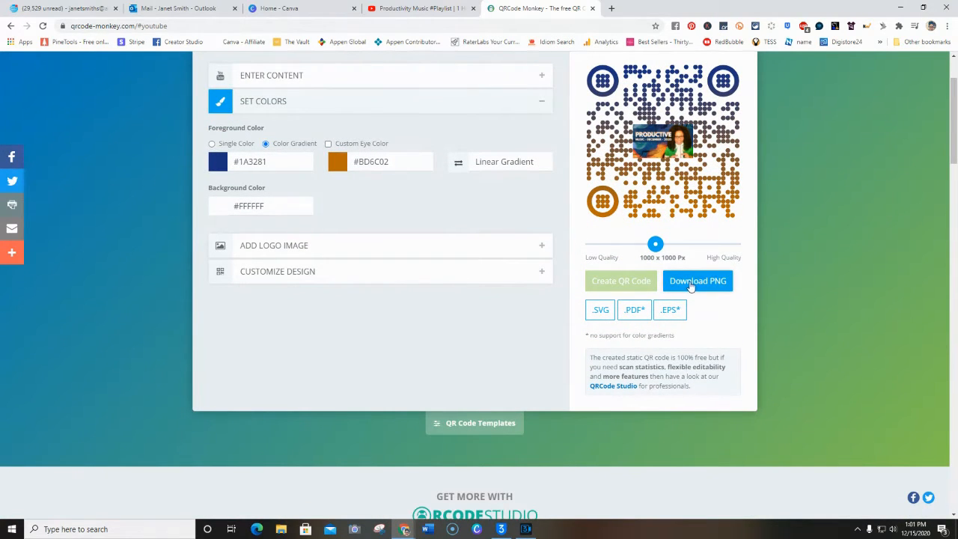
Download the finished QR code as a PNG at 1000 x 1000 px
left_click(690, 288)
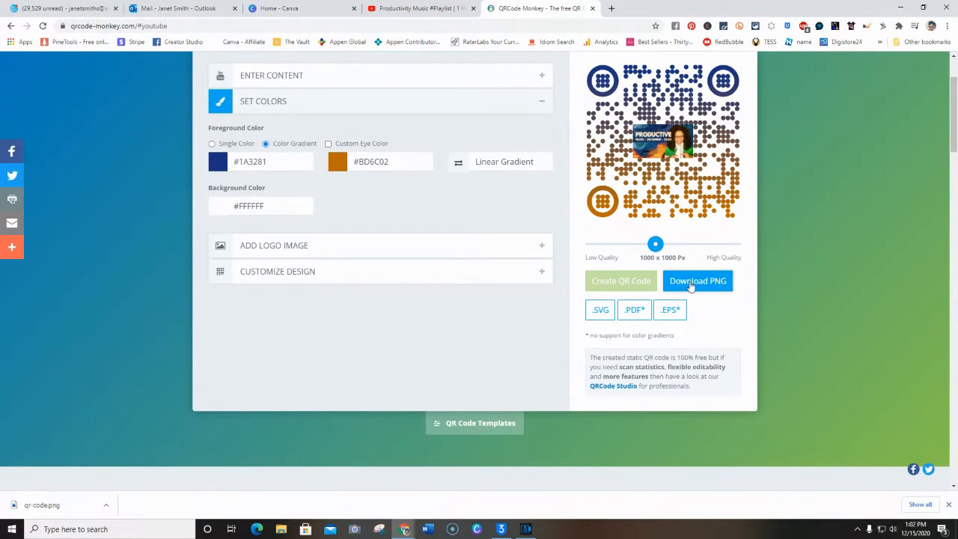
left_click(683, 288)
Switch to Canva, create an Animated Social Media design and apply the "Keep the holiday spirit alive." template
left_click(339, 13)
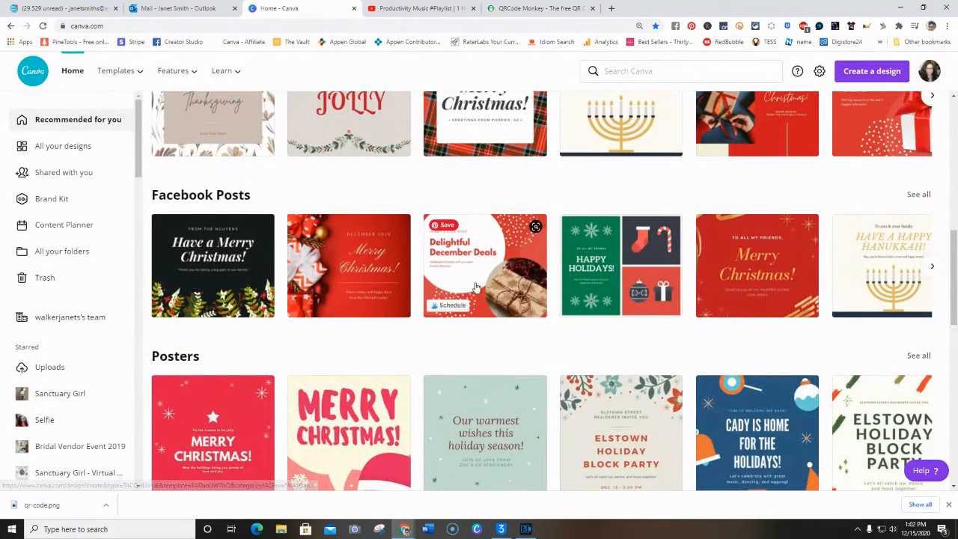
scroll(475, 287, "up", 2)
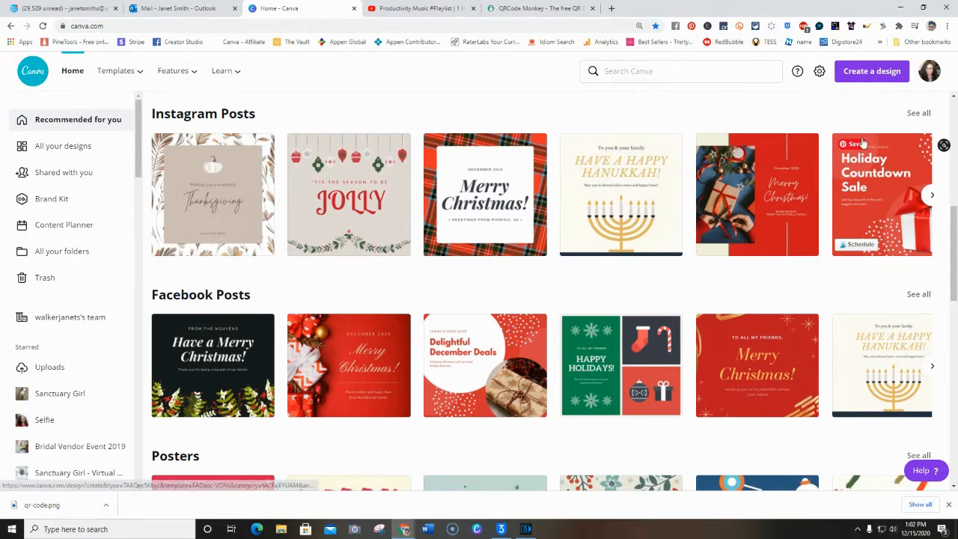
left_click(859, 75)
scroll(763, 271, "down", 1)
scroll(763, 271, "down", 4)
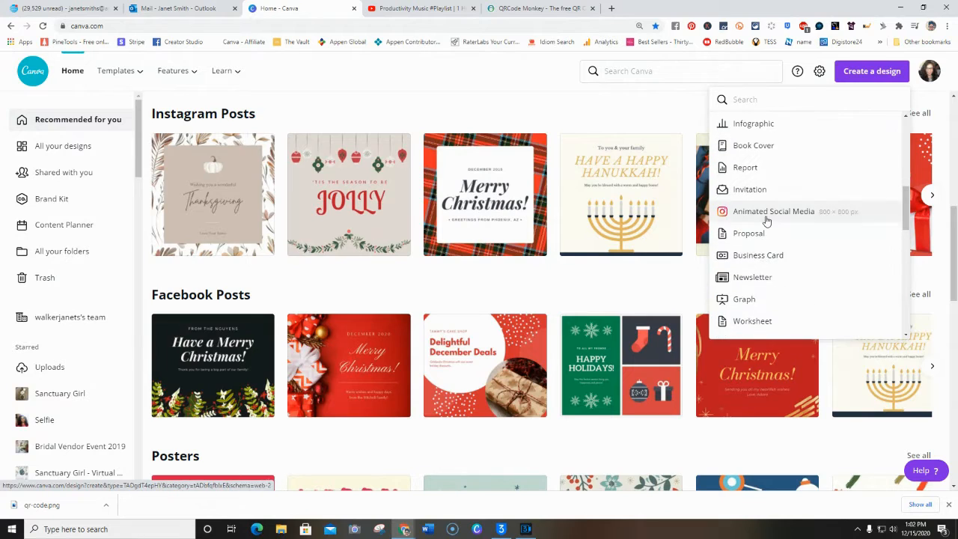
left_click(771, 211)
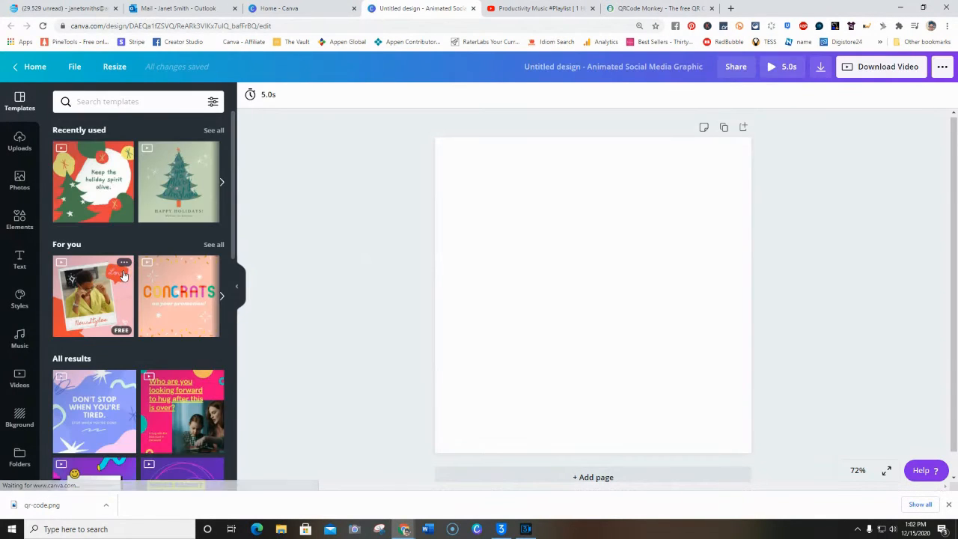
left_click(83, 197)
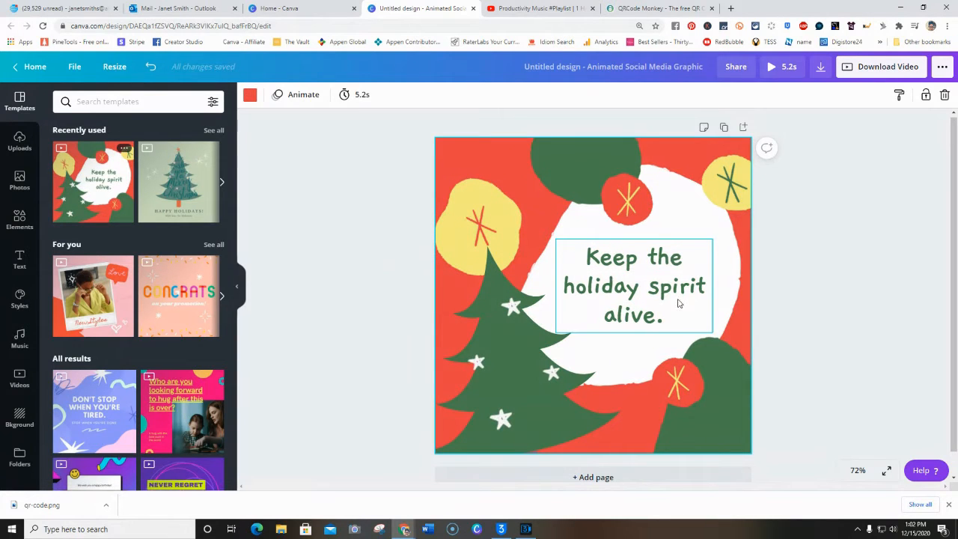
Change the template text to "Keep the holiday spirit alive by scanning below" and shrink it to size 28.8 on two lines
left_click(652, 303)
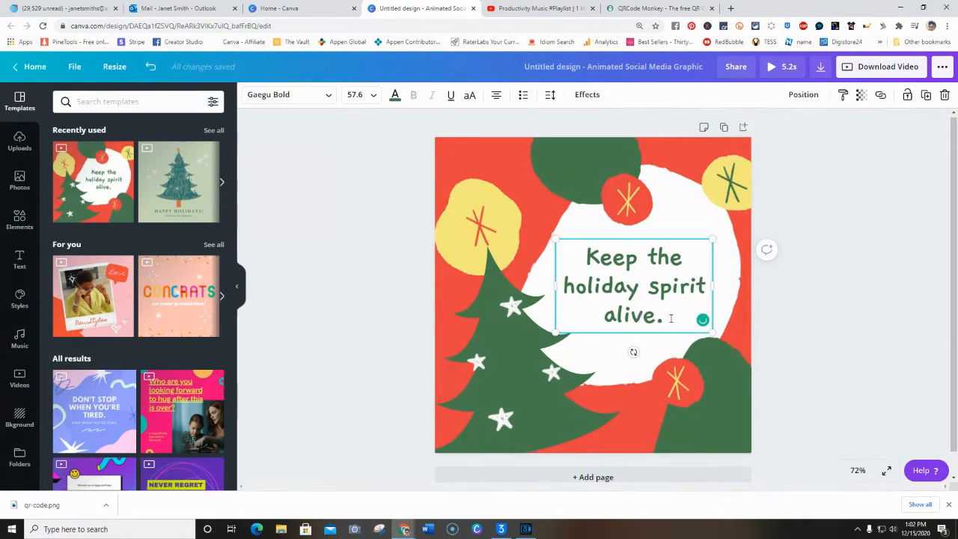
key("BackSpace")
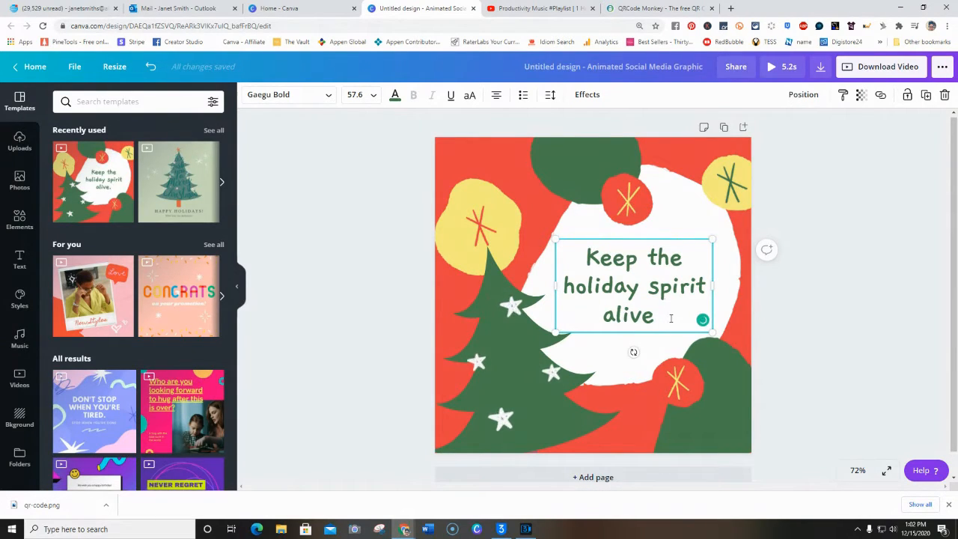
type("by")
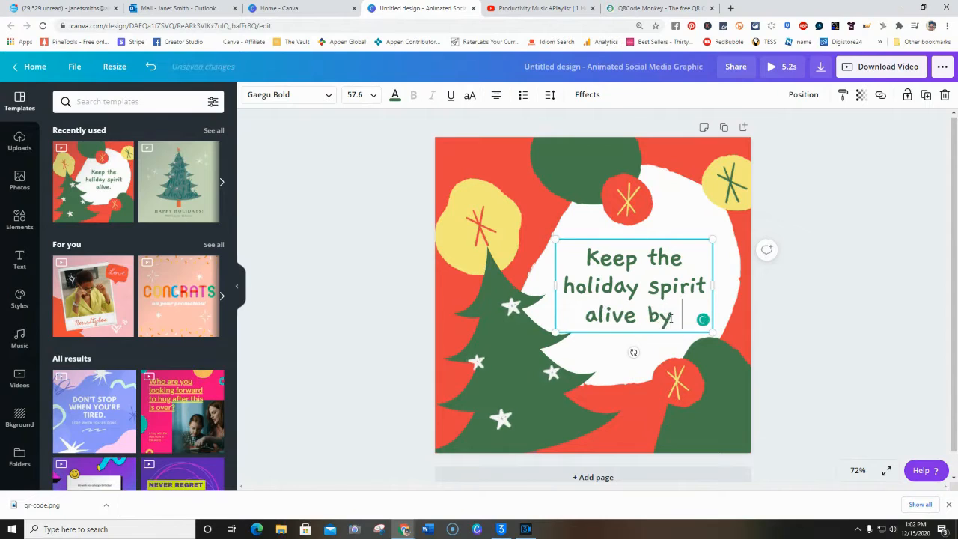
type(" scanning ")
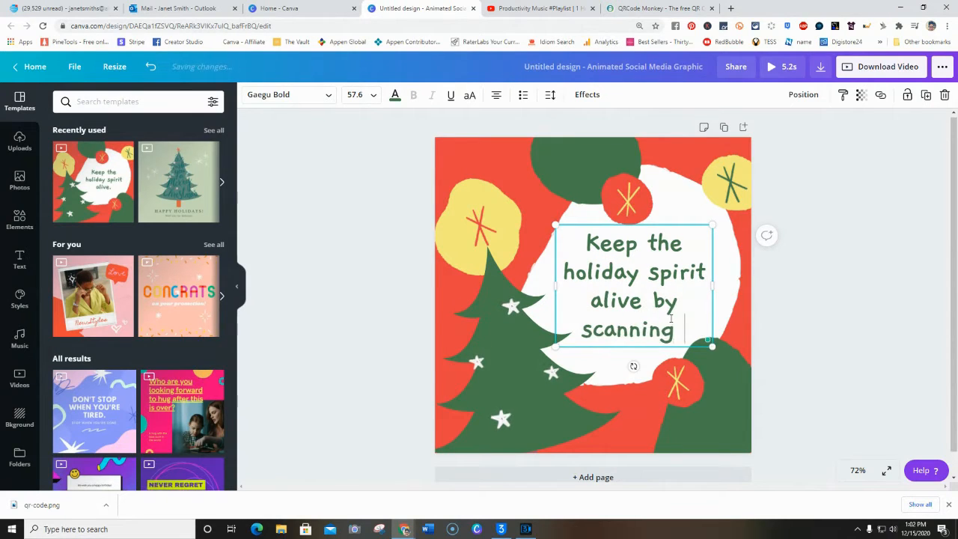
type("below for")
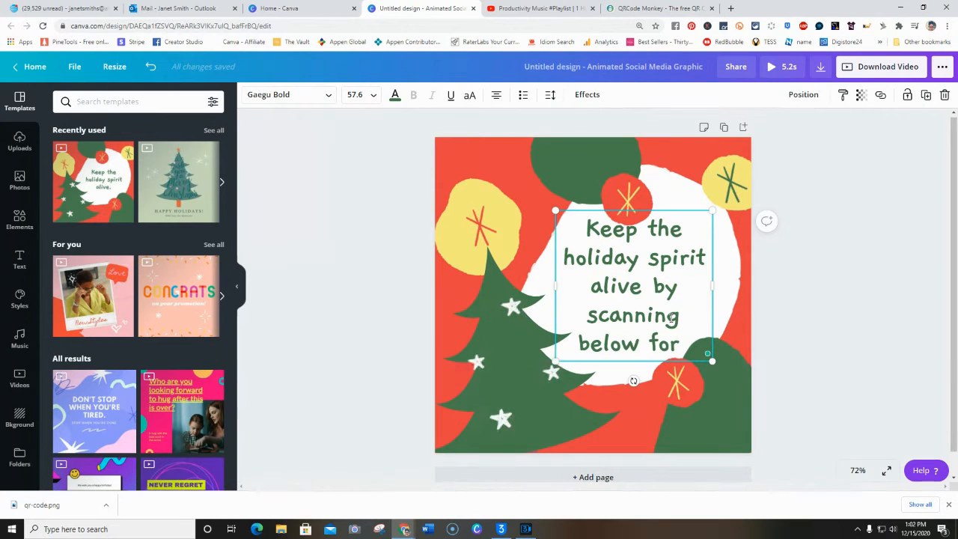
key("BackSpace")
key("BackSpace")
key("BackSpace")
key("BackSpace")
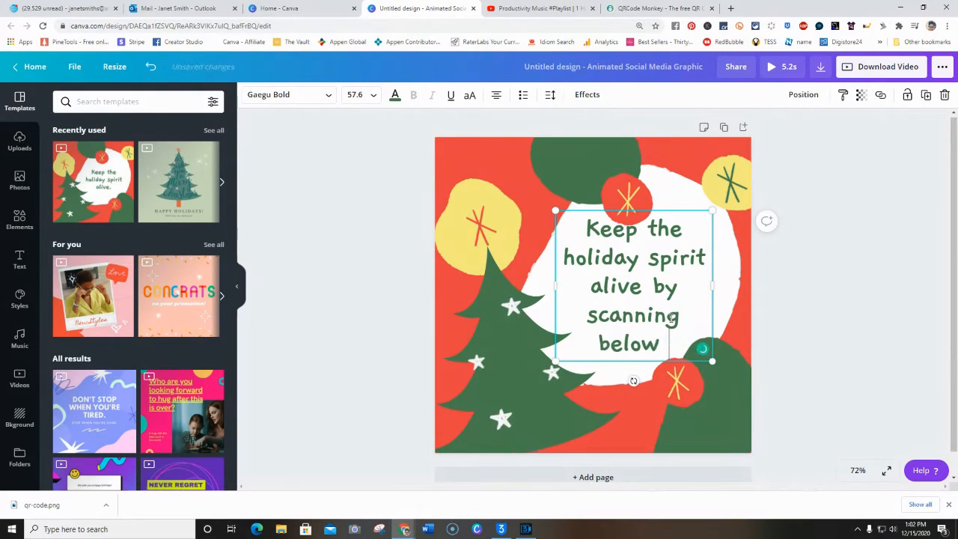
left_click_drag(712, 361, 633, 285)
left_click_drag(635, 250, 728, 252)
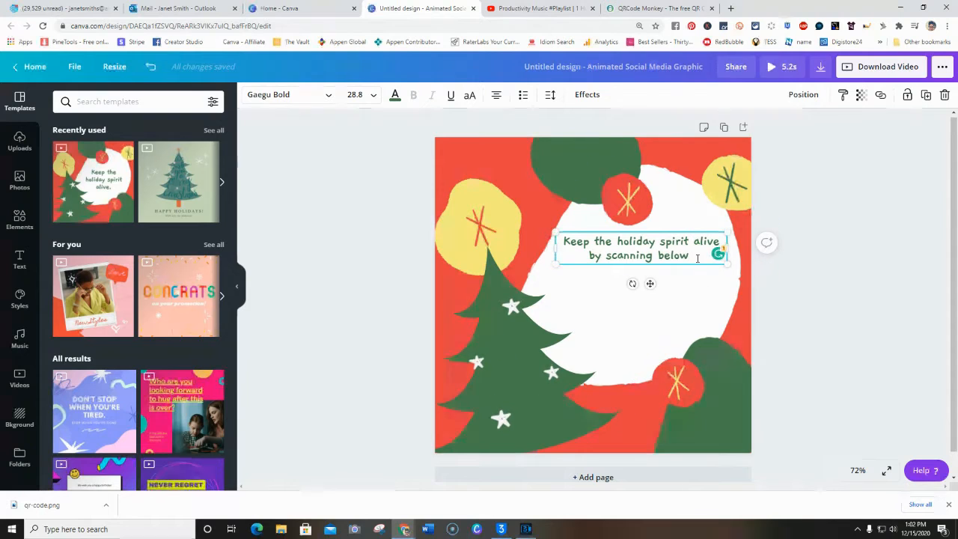
Append "for holiday tunes" to the text and narrow its box to three lines, shifted slightly right in the white area
type("for pro")
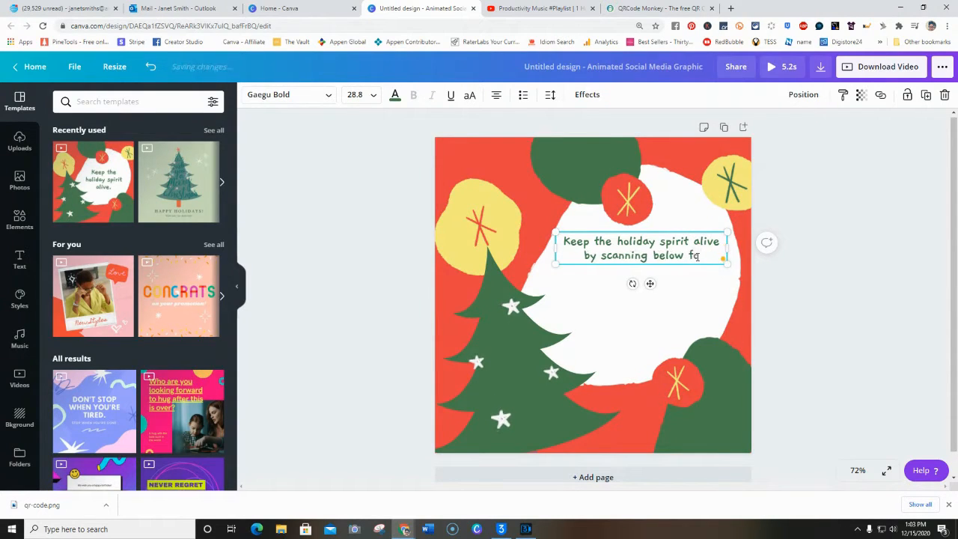
key("BackSpace")
key("BackSpace")
key("BackSpace")
type("holiday")
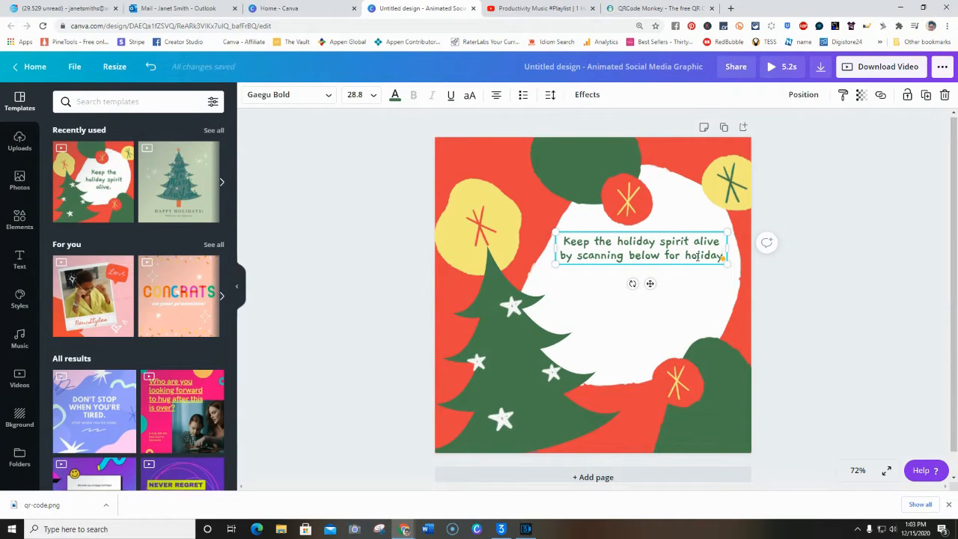
type(". tunes")
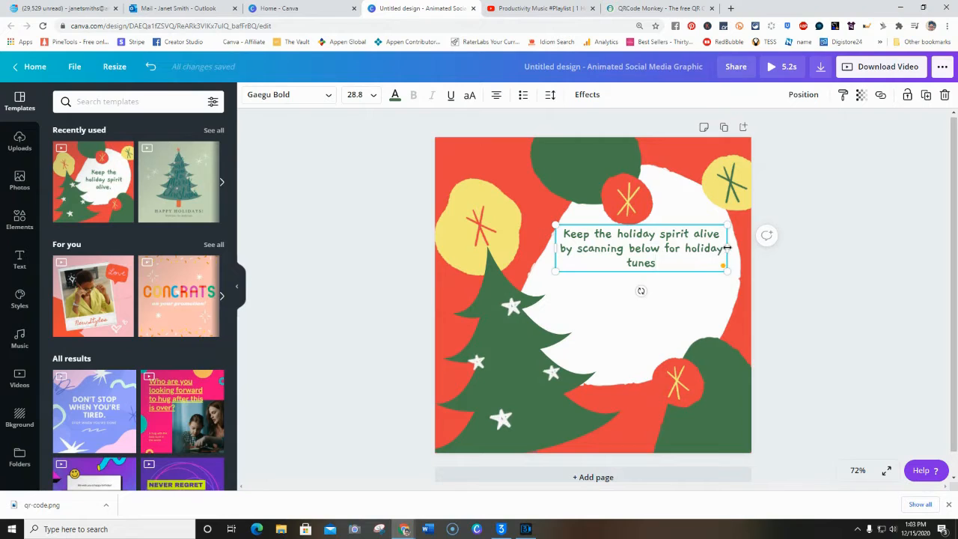
left_click_drag(727, 248, 709, 249)
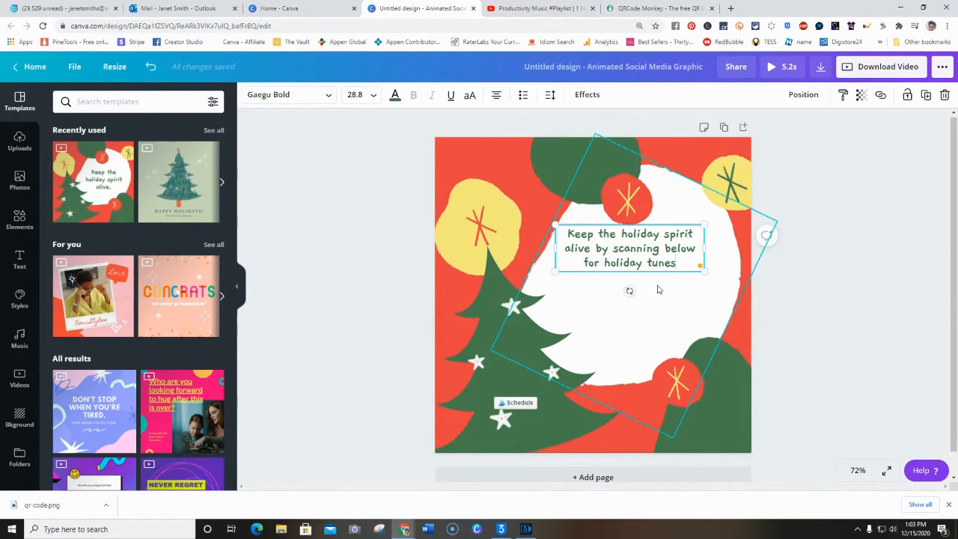
left_click_drag(648, 254, 663, 255)
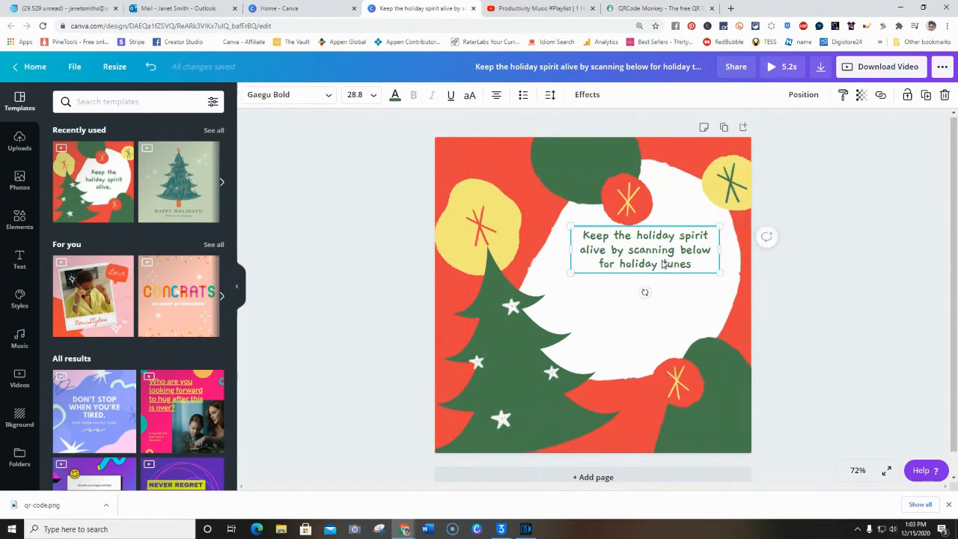
Upload the qr-code image from the Downloads folder and add it to the design
left_click(23, 146)
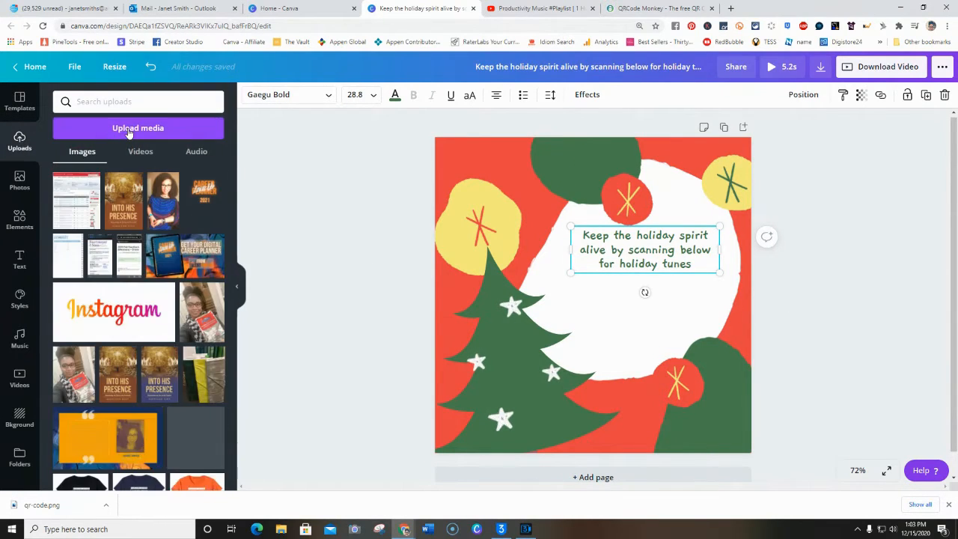
left_click(137, 128)
left_click(72, 171)
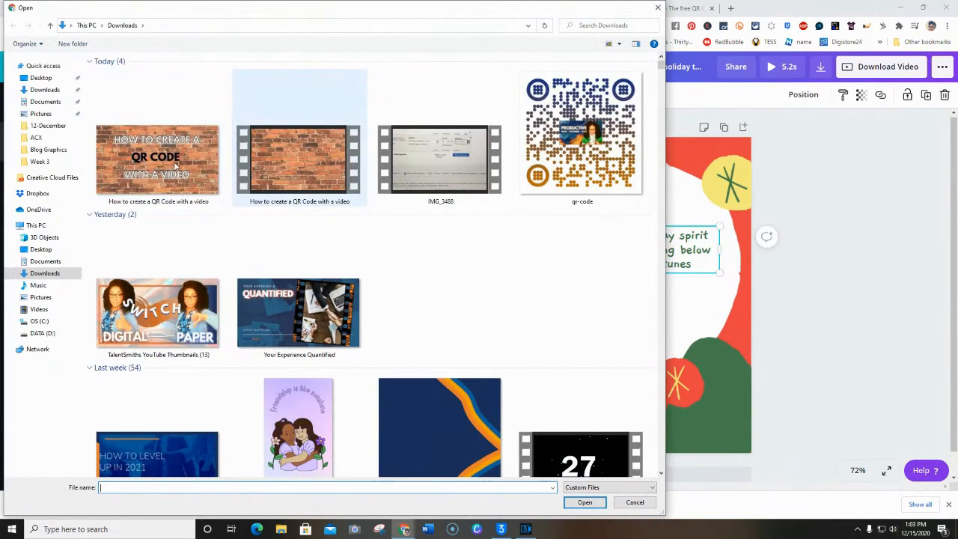
left_click(56, 91)
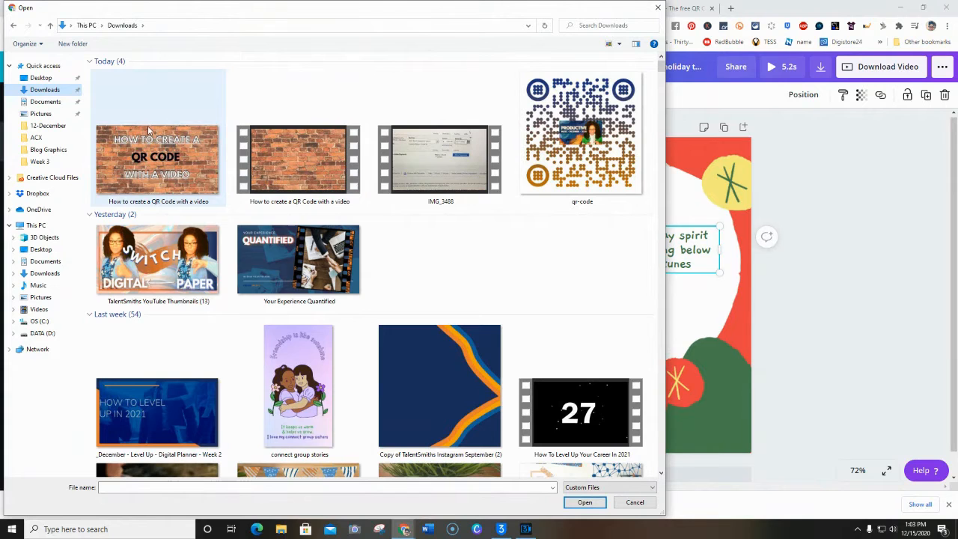
left_click(570, 156)
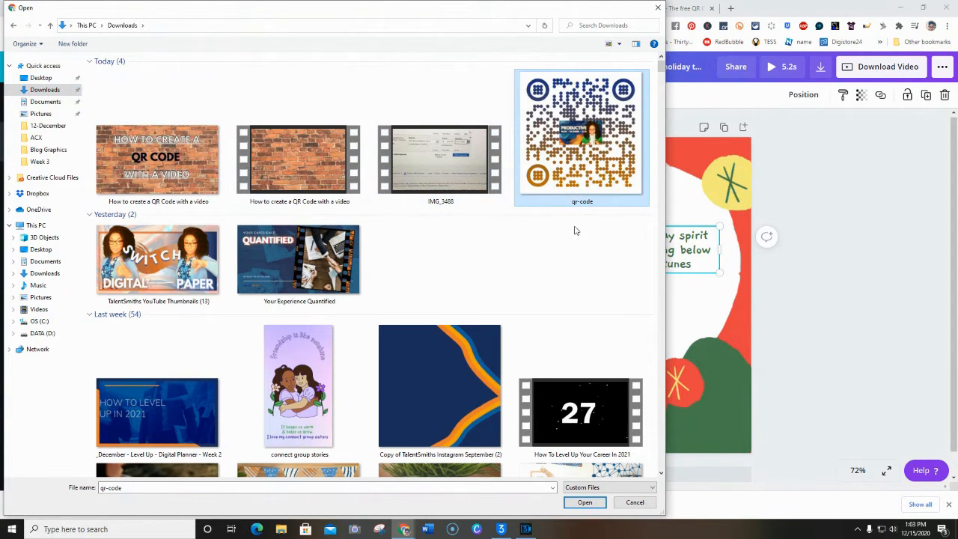
left_click(584, 502)
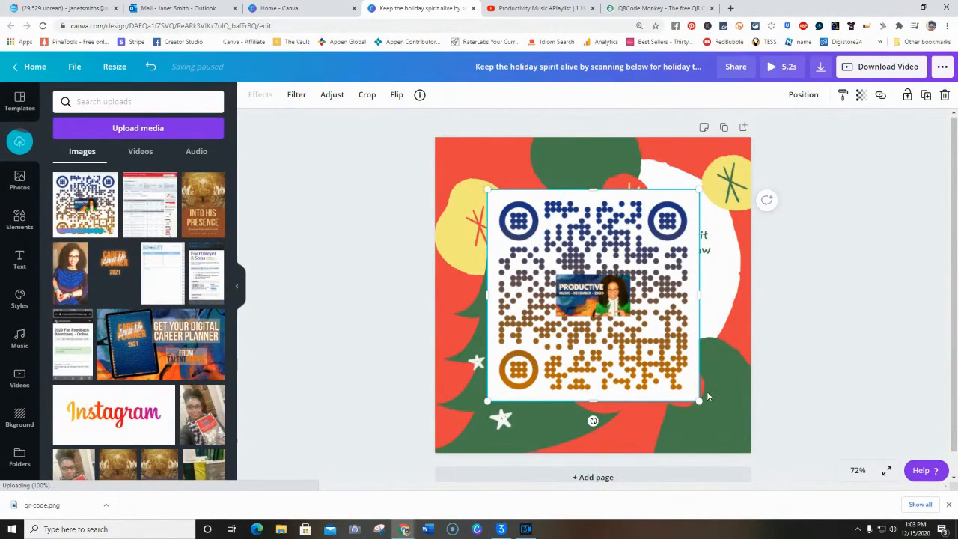
Shrink the QR code to fit beneath the text in the white area and shift the text slightly up and left
left_click_drag(698, 401, 672, 357)
left_click(650, 254)
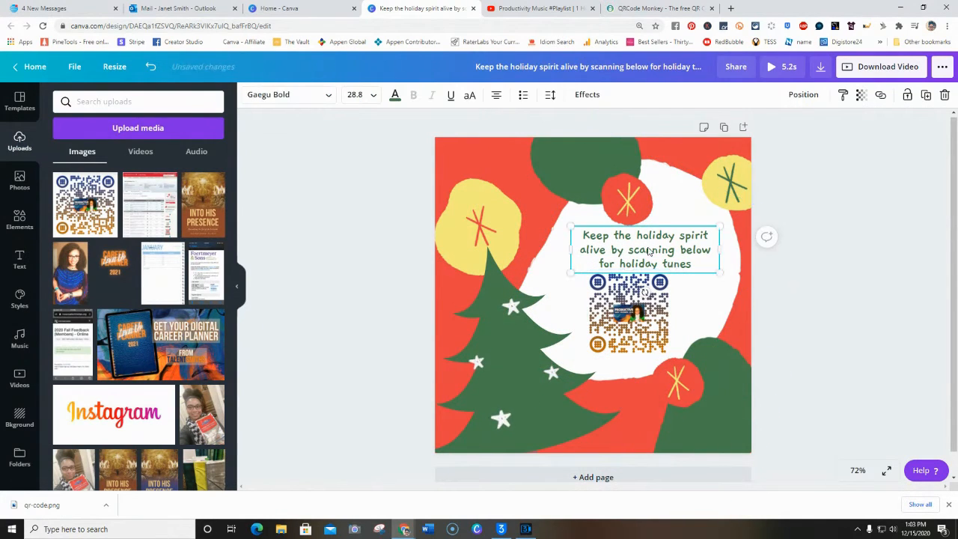
left_click_drag(649, 255, 632, 251)
Move the lower red ornament down and enlarge the QR code to fill the white space below the text
left_click(681, 312)
left_click_drag(654, 314, 659, 314)
left_click_drag(689, 397, 732, 390)
left_click(672, 352)
left_click_drag(677, 356, 692, 367)
left_click_drag(650, 329, 643, 326)
left_click_drag(675, 360, 678, 365)
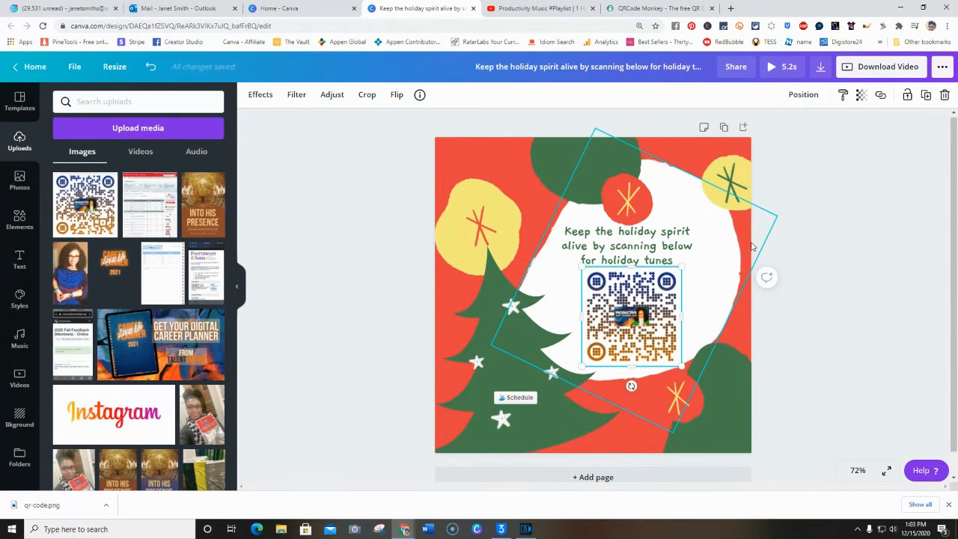
left_click(774, 325)
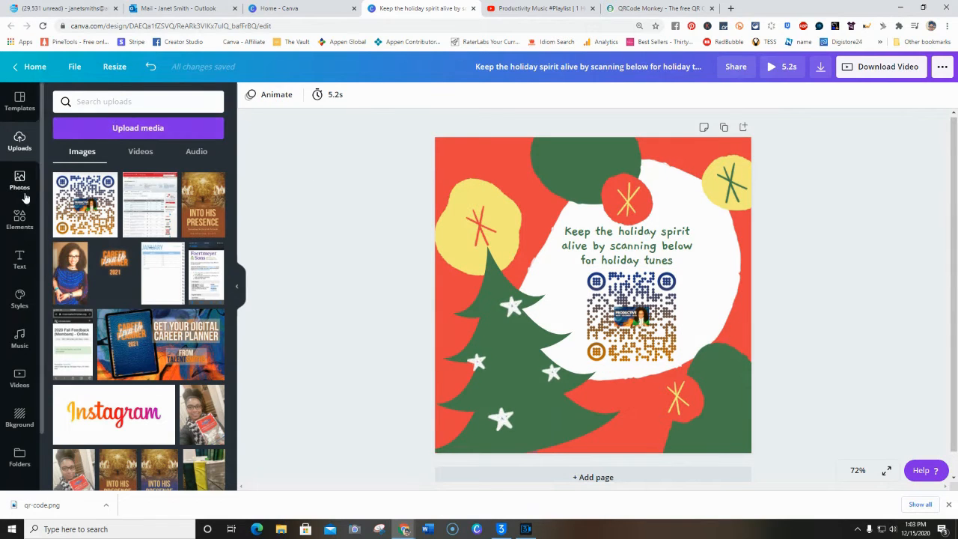
Search the design elements for "arrow" and browse the graphics
left_click(21, 220)
left_click(99, 104)
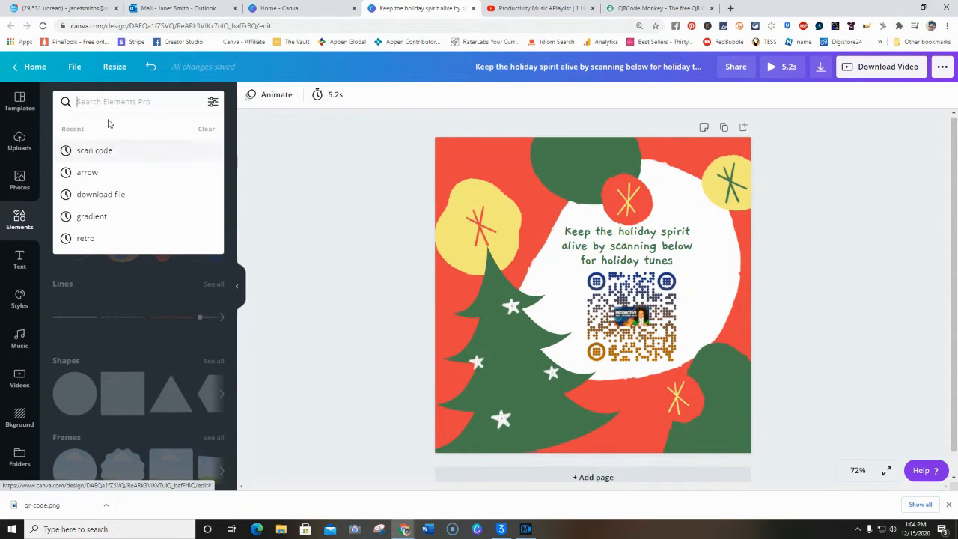
type("arro")
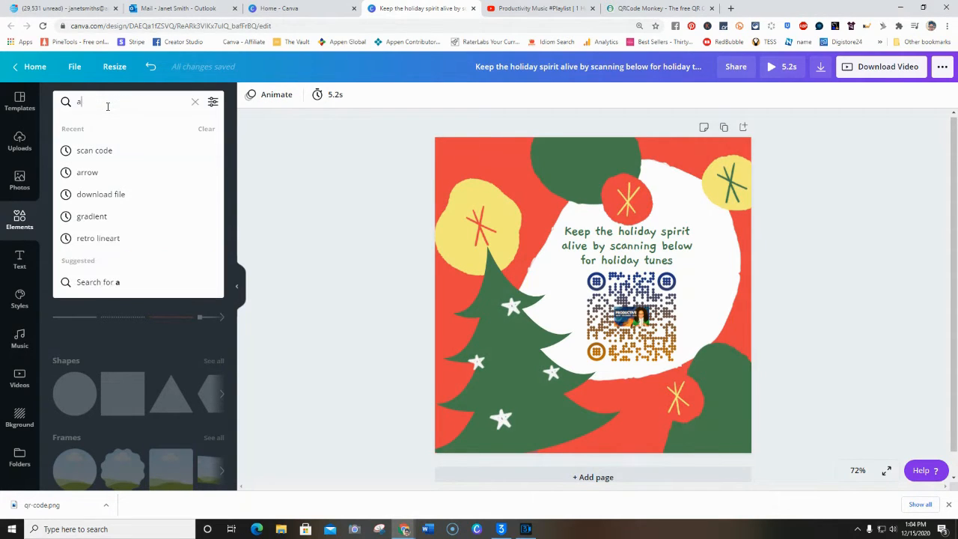
key("Return")
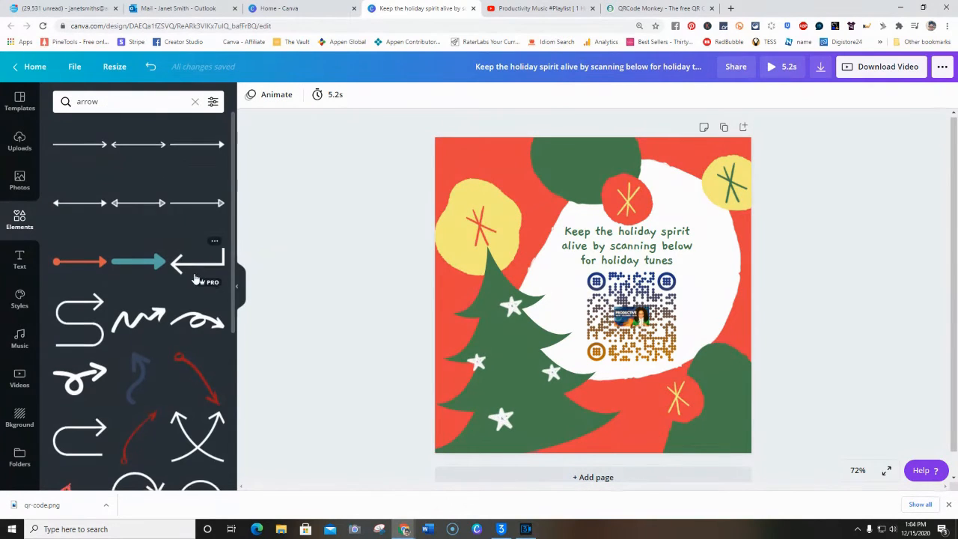
scroll(225, 330, "down", 2)
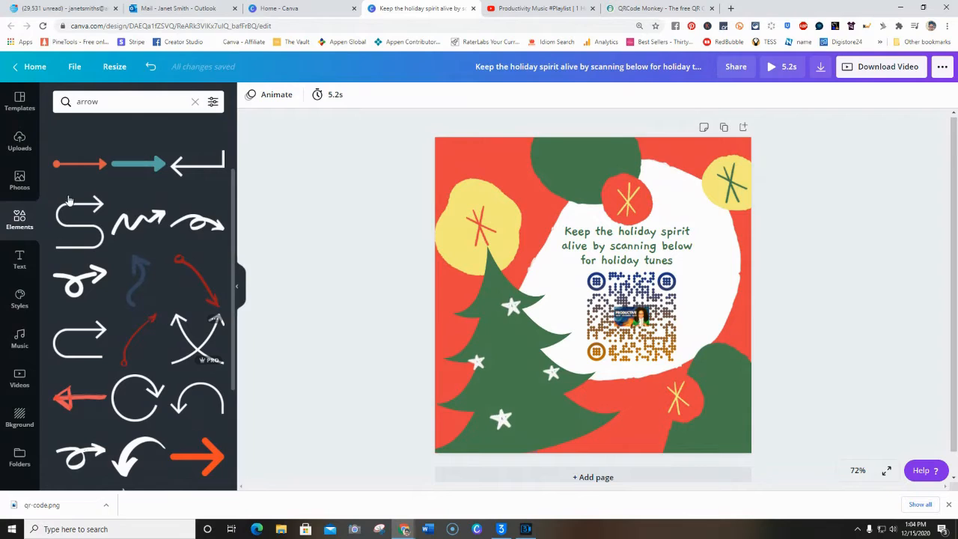
Search the elements for "arrow sticker" and add the free white straight arrow to the design
left_click(114, 102)
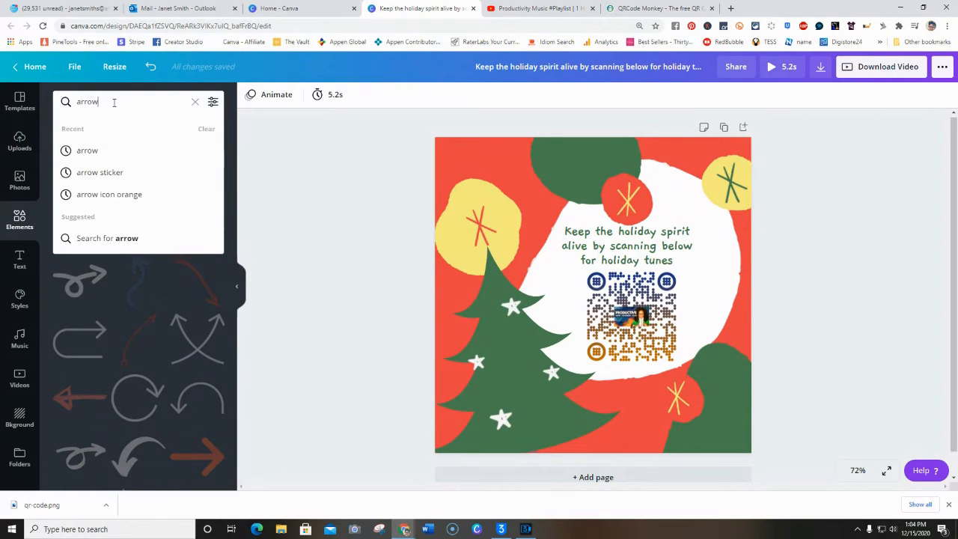
type("sticker")
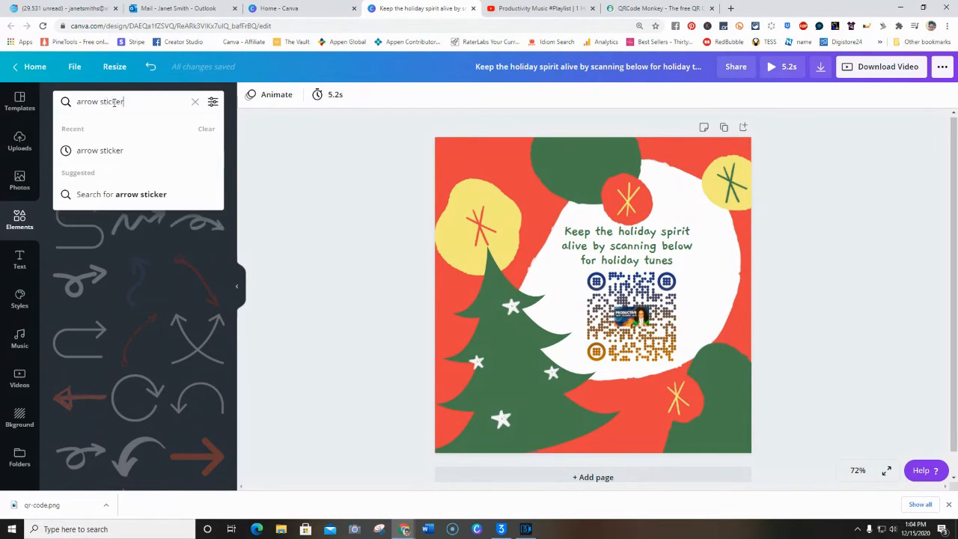
key("Return")
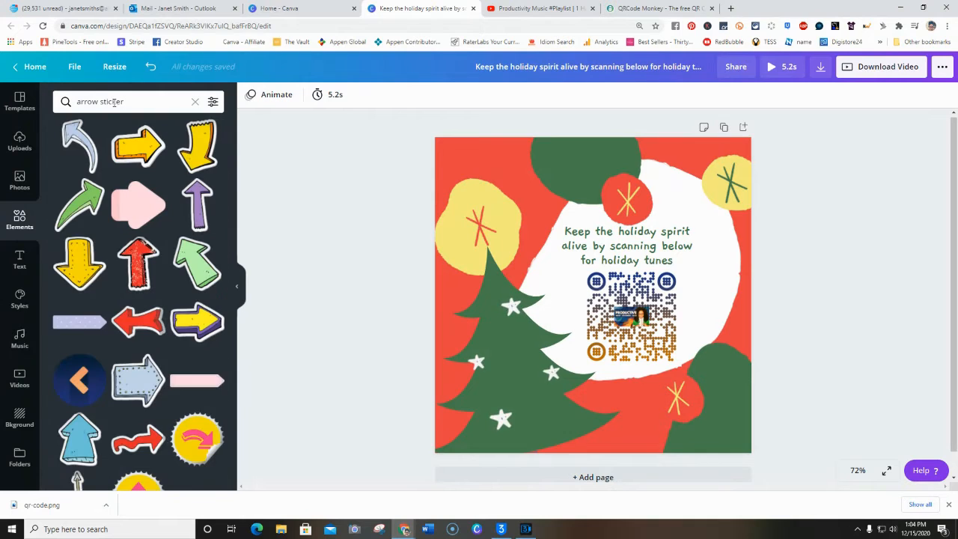
scroll(158, 270, "down", 3)
scroll(158, 270, "down", 3)
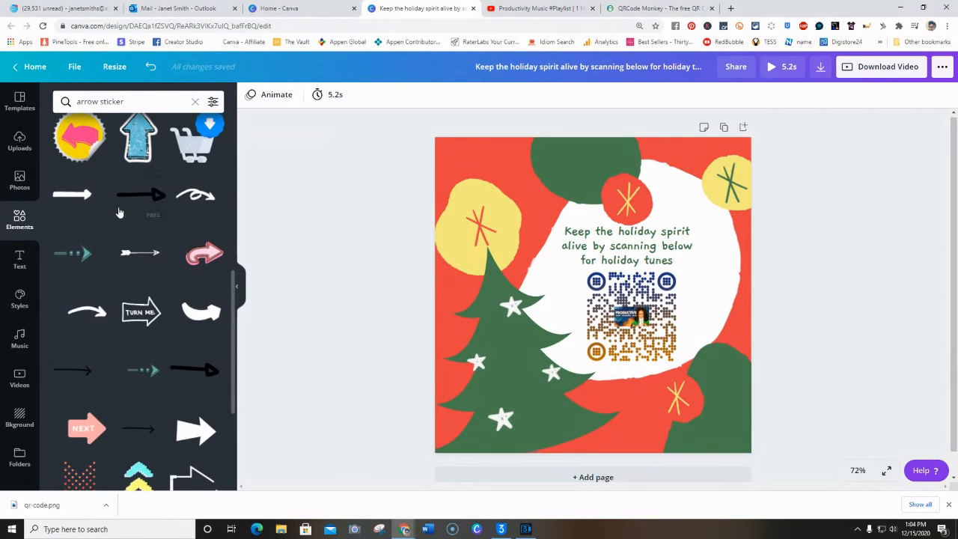
left_click(85, 195)
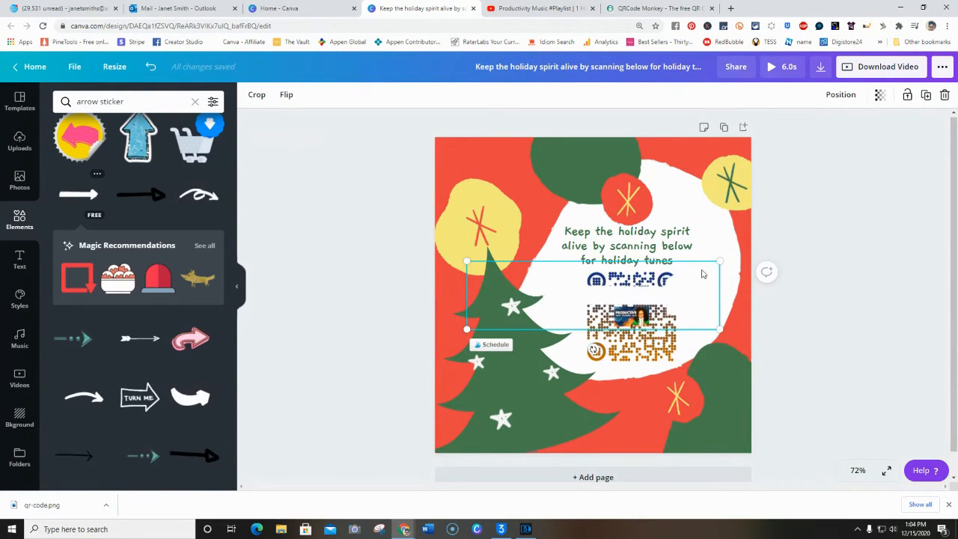
Shrink the white arrow, place it above the large yellow ornament and rotate it to point diagonally down toward the message text
left_click_drag(718, 262, 614, 290)
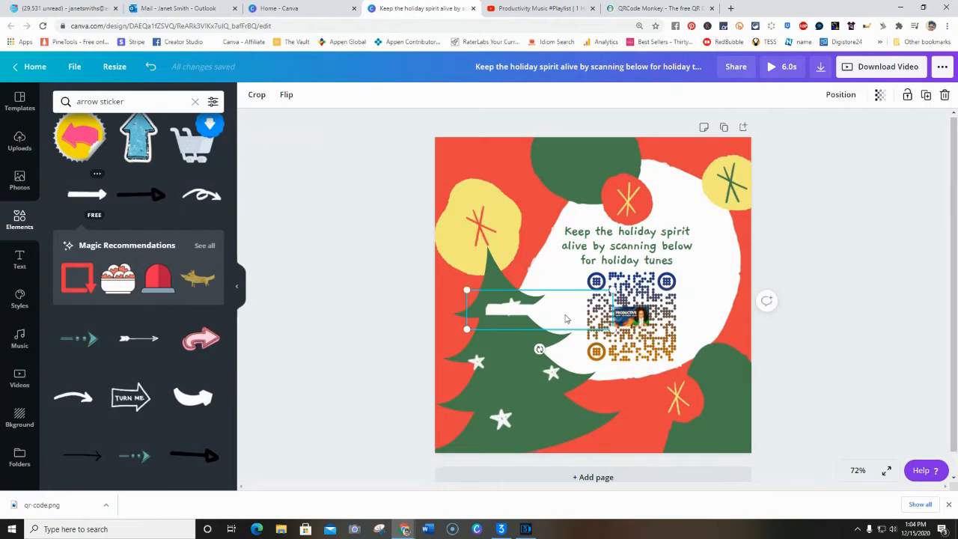
left_click_drag(563, 310, 546, 334)
left_click_drag(597, 352, 552, 341)
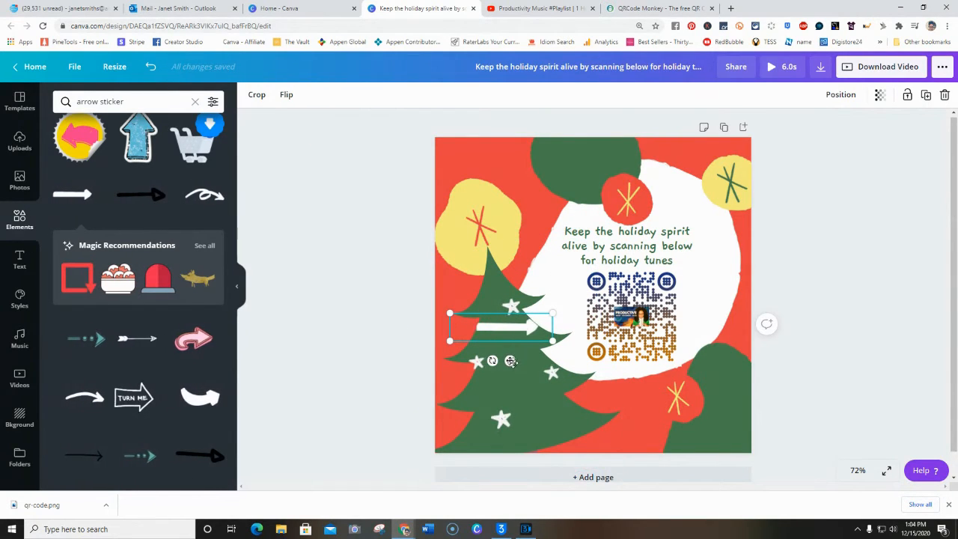
left_click_drag(509, 360, 503, 222)
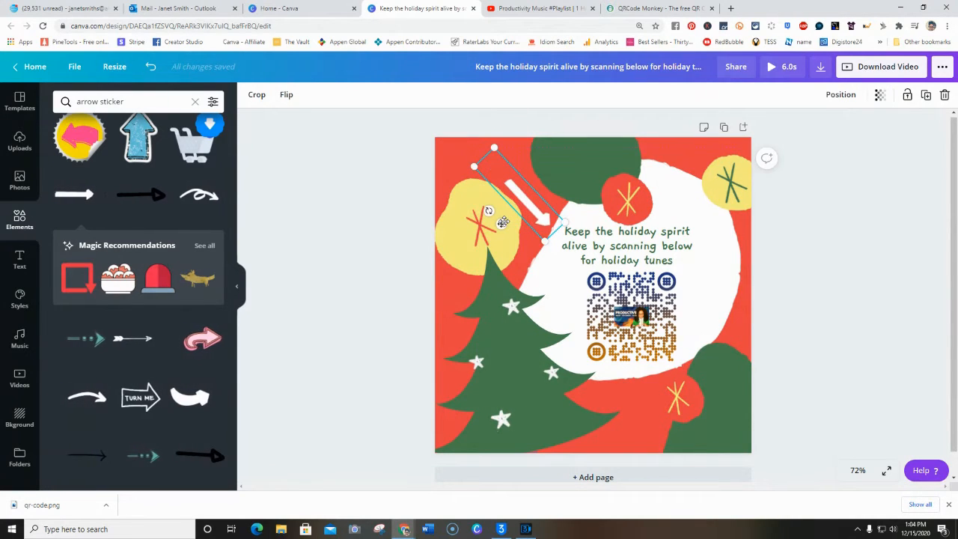
left_click(812, 345)
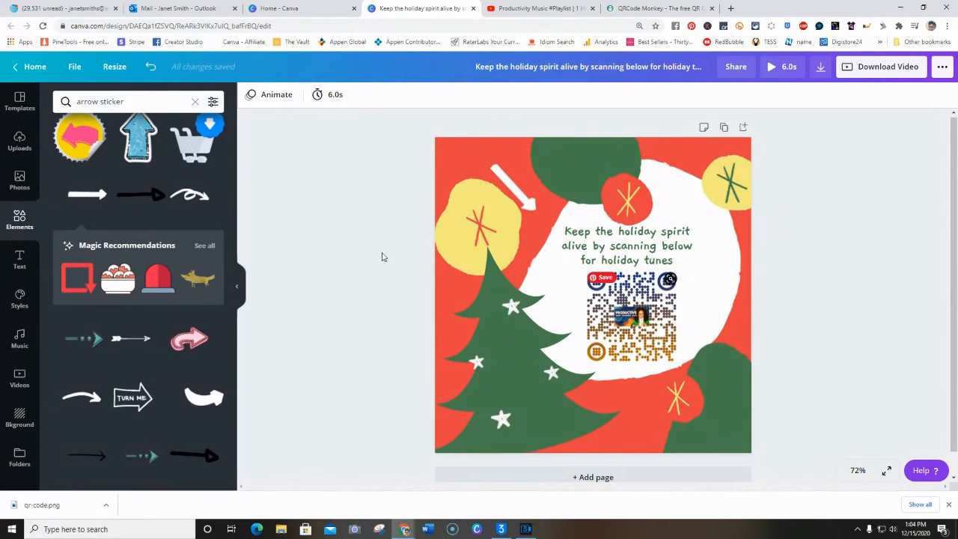
Search the elements for "scan code" and add the graphic of a hand holding a phone over a QR code
left_click(23, 220)
left_click(135, 102)
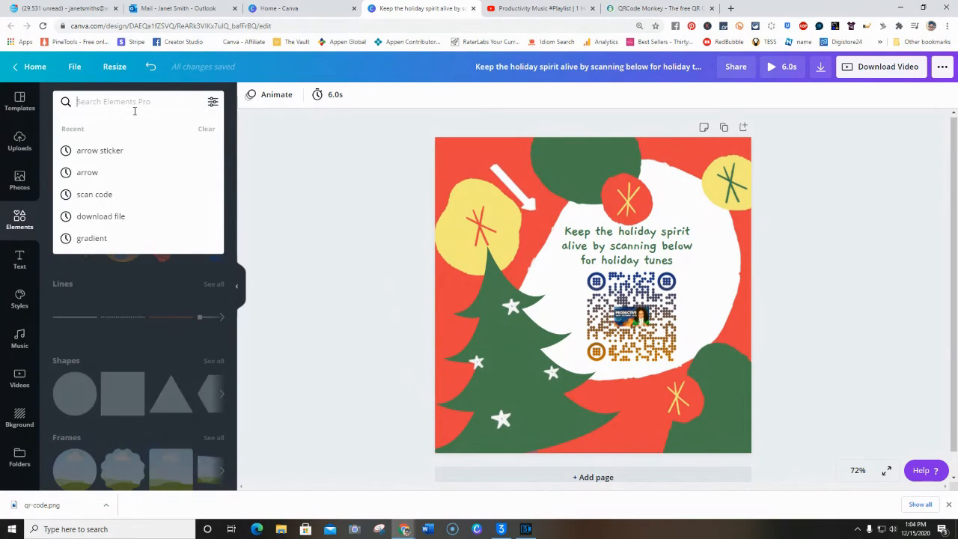
type("scan code")
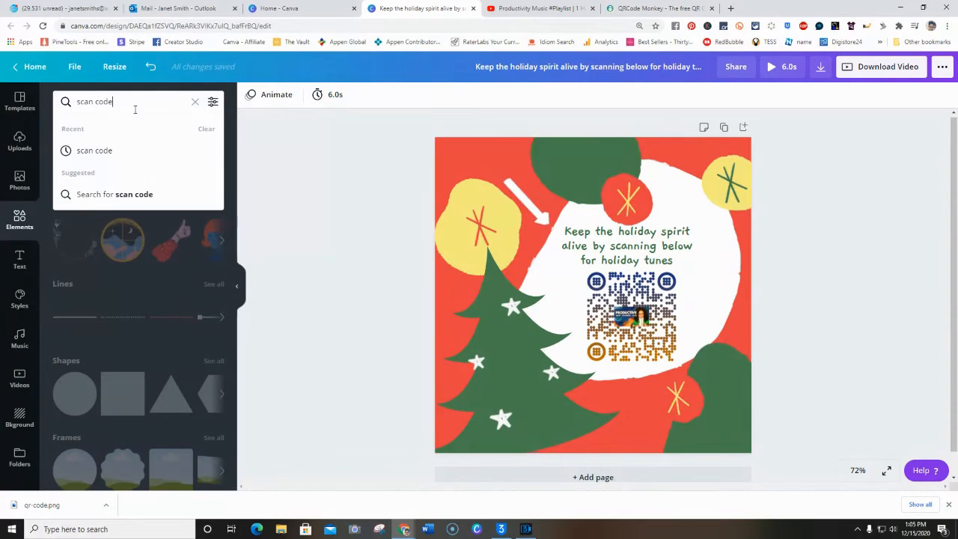
key("Return")
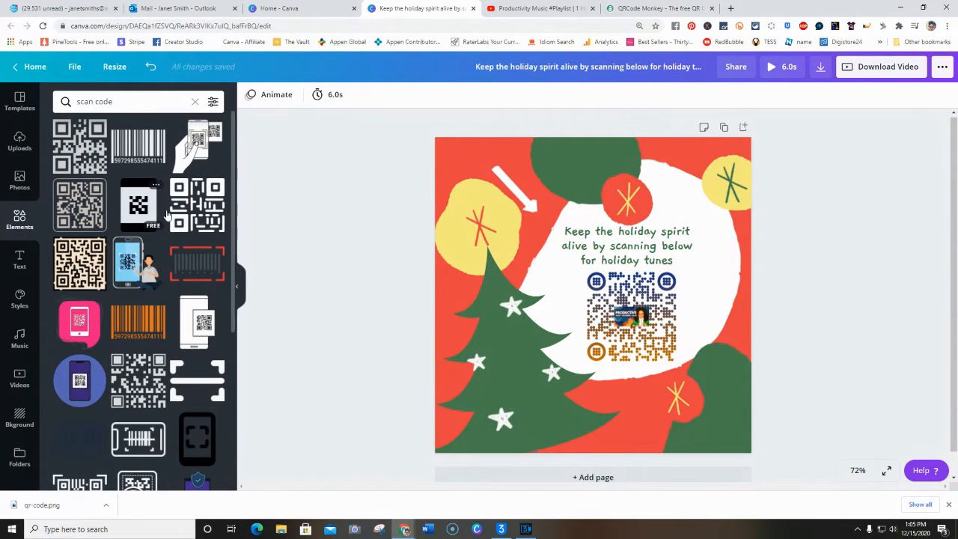
scroll(171, 261, "down", 4)
scroll(171, 261, "down", 5)
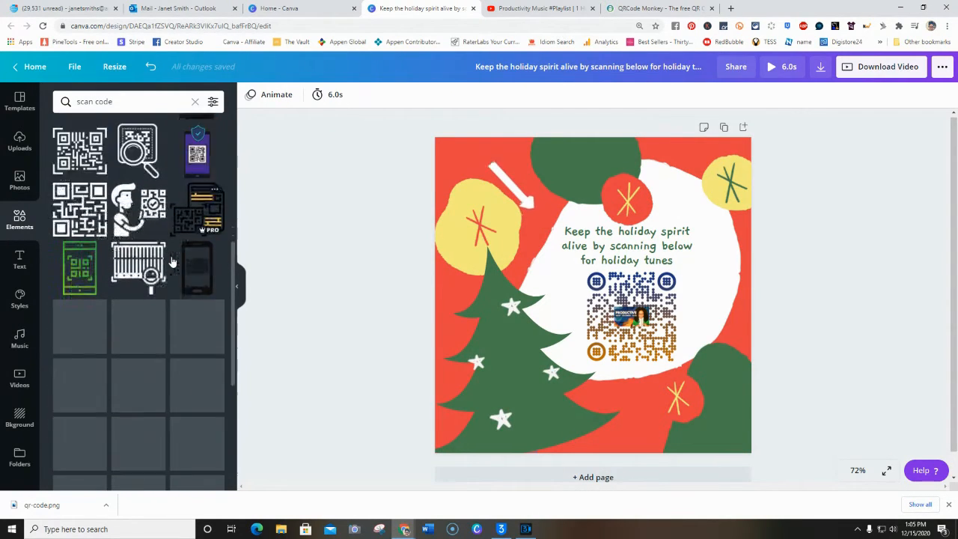
scroll(172, 261, "down", 3)
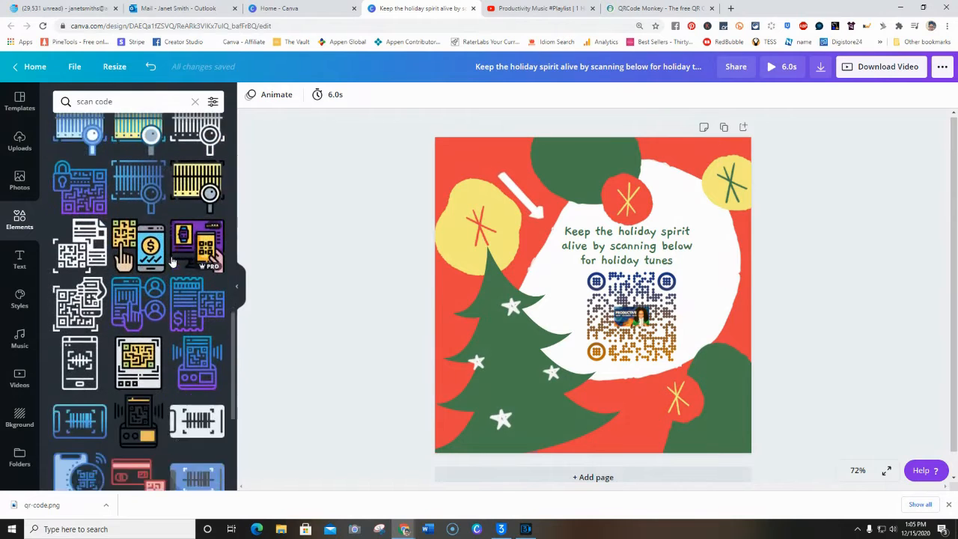
scroll(171, 260, "down", 4)
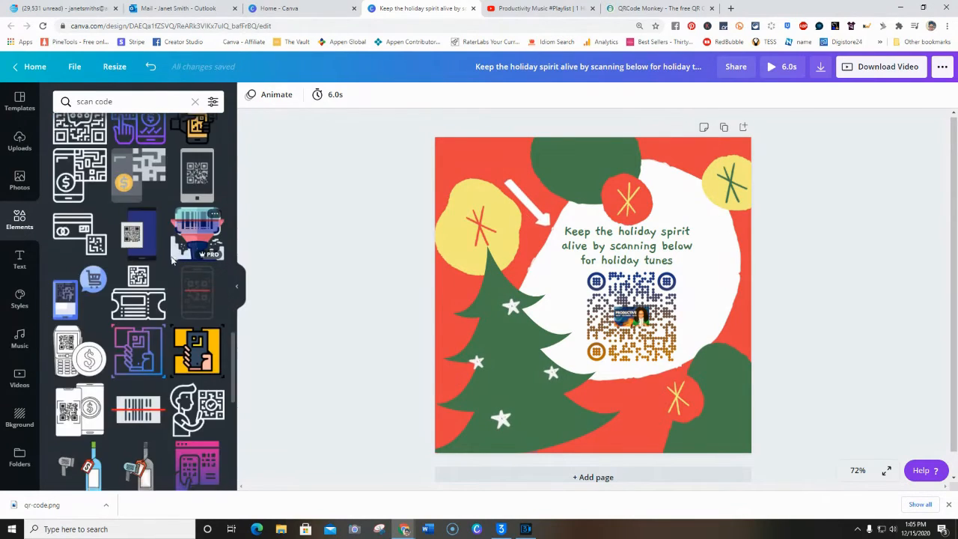
scroll(171, 258, "down", 6)
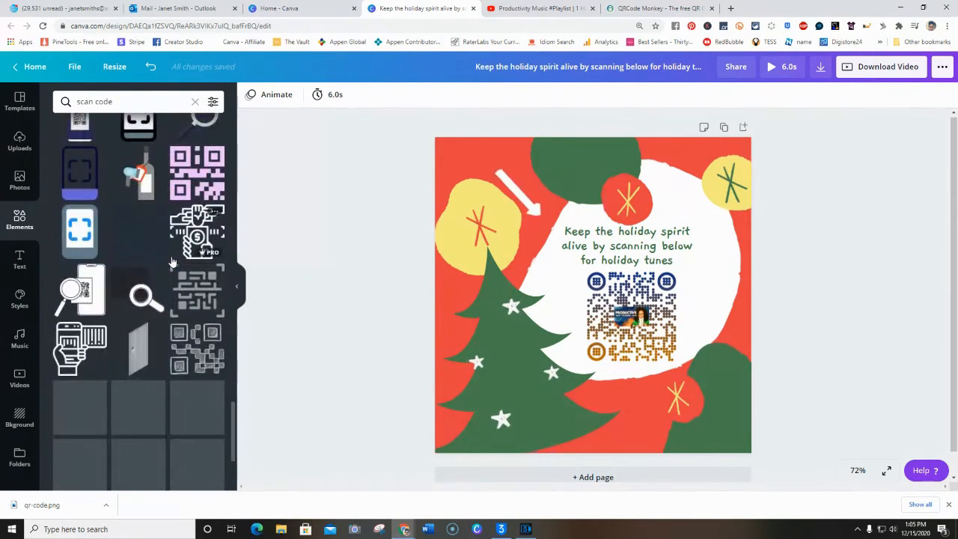
scroll(172, 258, "down", 5)
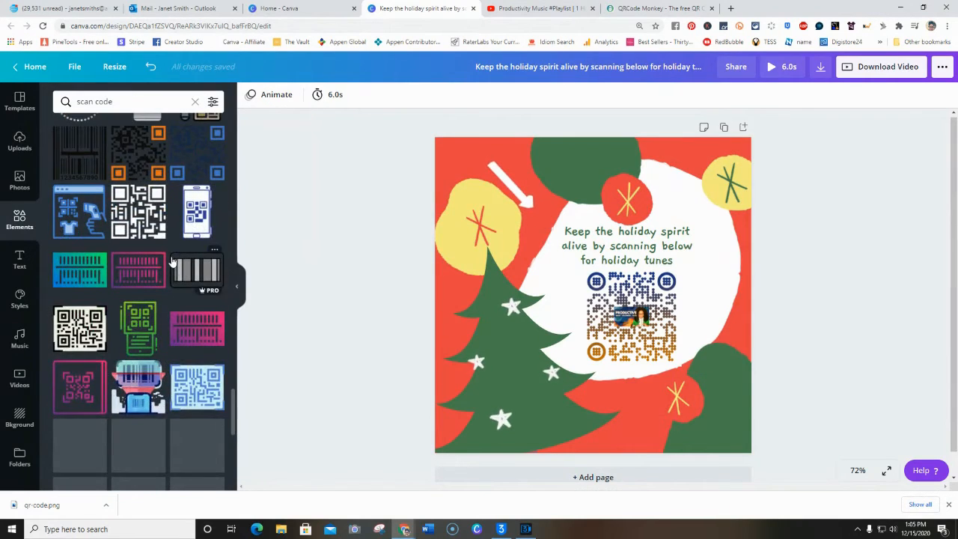
scroll(171, 261, "up", 12)
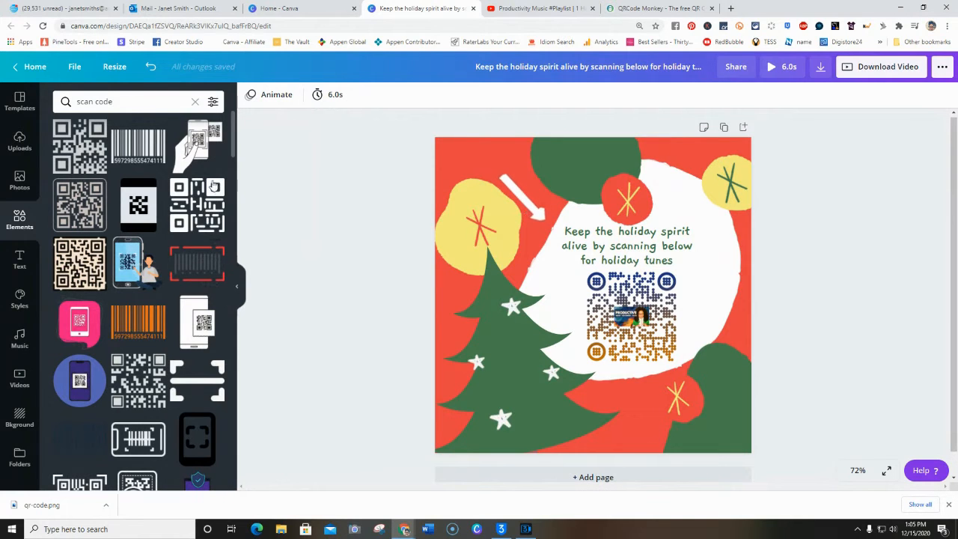
left_click(196, 144)
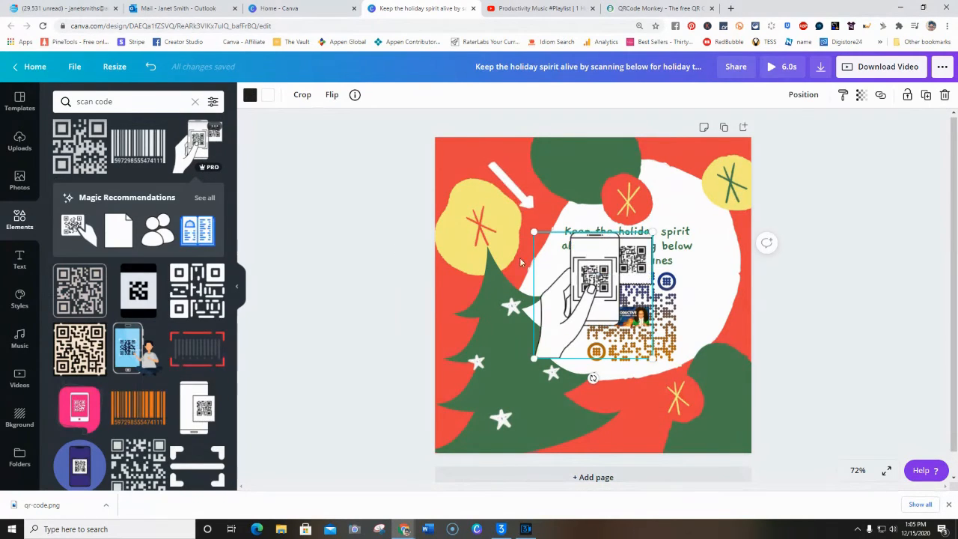
Move the hand-and-phone graphic to the bottom edge of the design beside the tree and shrink it to fit below the QR code
left_click_drag(600, 296, 600, 378)
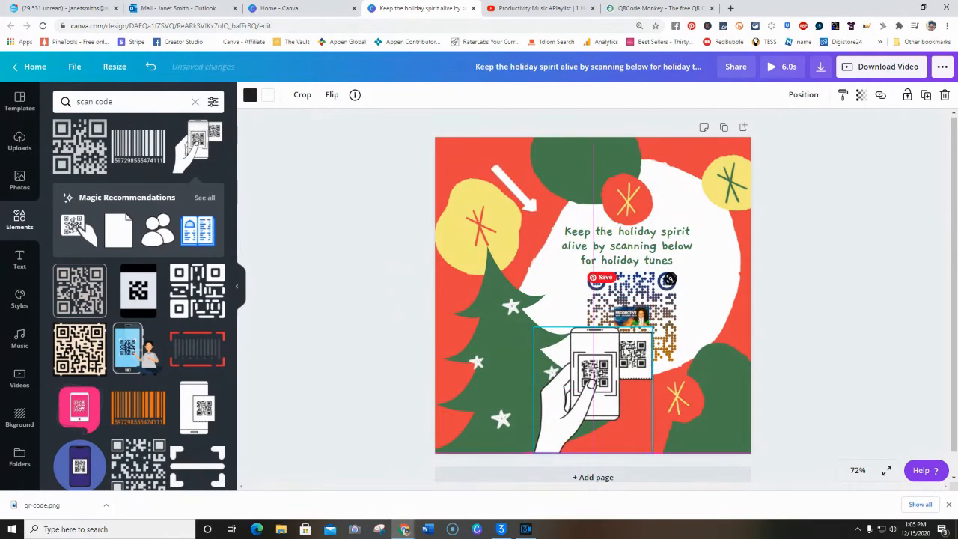
left_click_drag(651, 327, 616, 373)
left_click_drag(576, 405, 571, 414)
left_click_drag(610, 378, 591, 408)
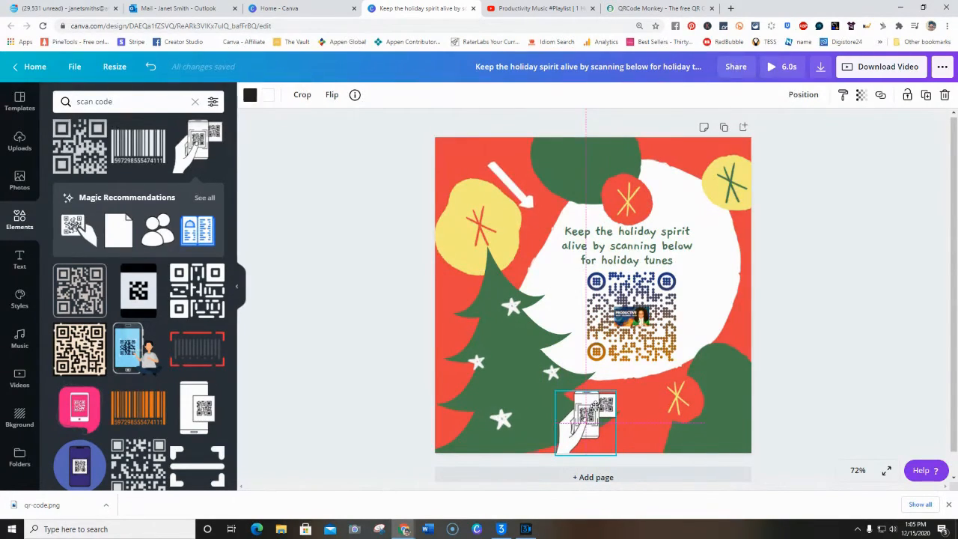
Duplicate the holiday message text, shrink the copy to about size 17.8 over the tree and colour it white
left_click(627, 247)
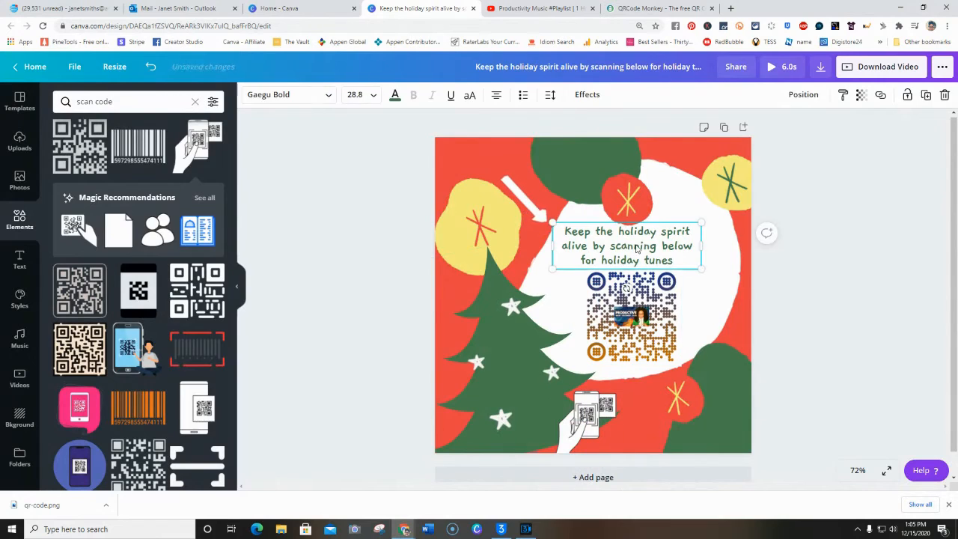
left_click(926, 95)
left_click_drag(707, 242, 576, 371)
double_click(526, 366)
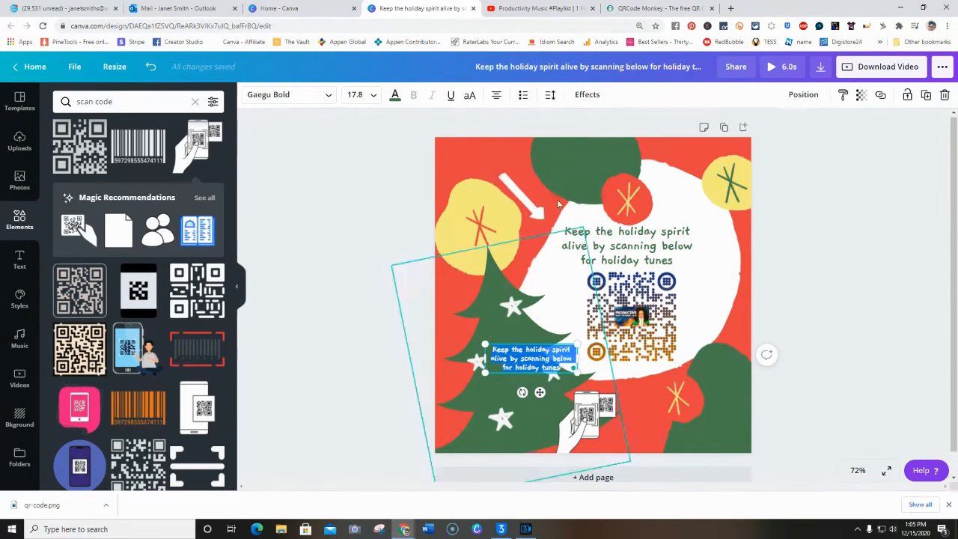
left_click(395, 95)
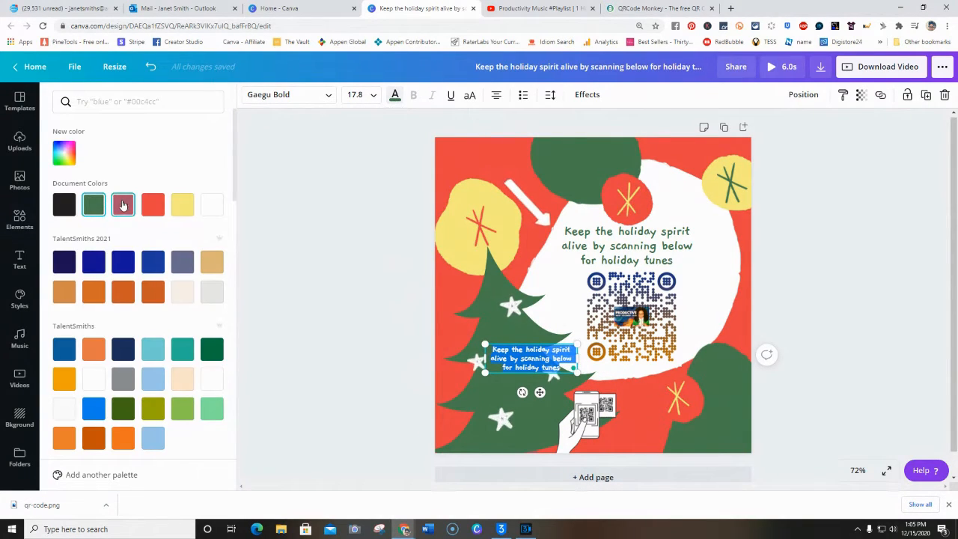
left_click(212, 204)
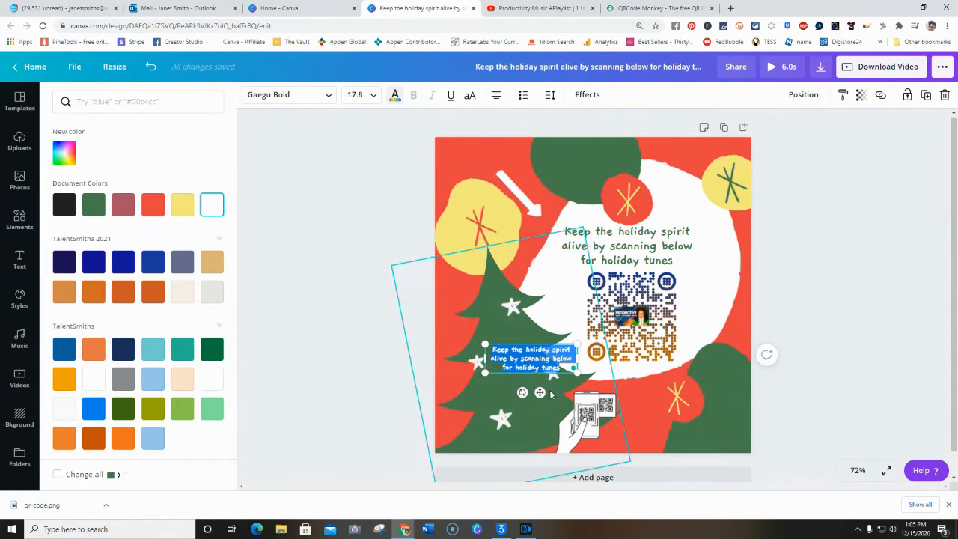
Move the white text copy beside the hand-and-phone graphic and replace its wording with "scan the QR code with your smartphone"
left_click_drag(539, 392, 651, 457)
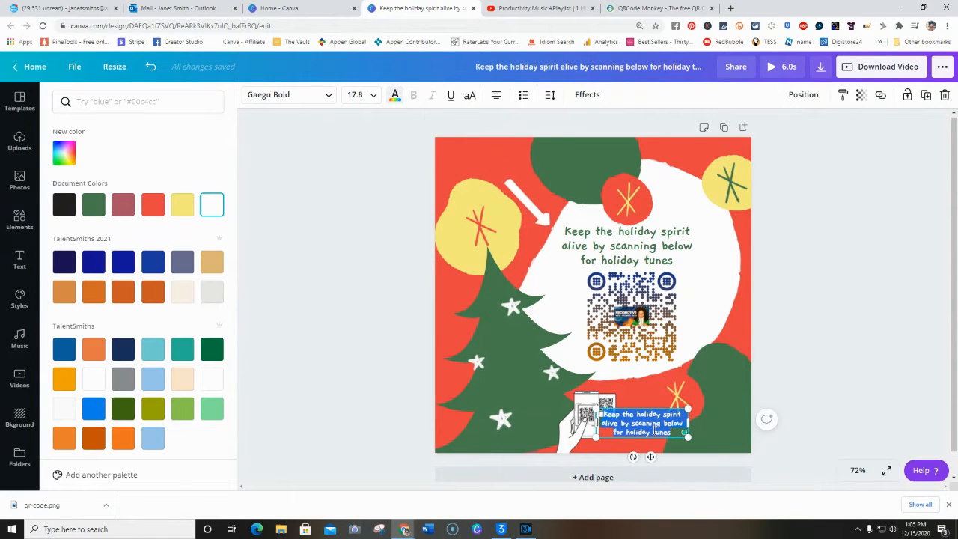
key("BackSpace")
type("scan the")
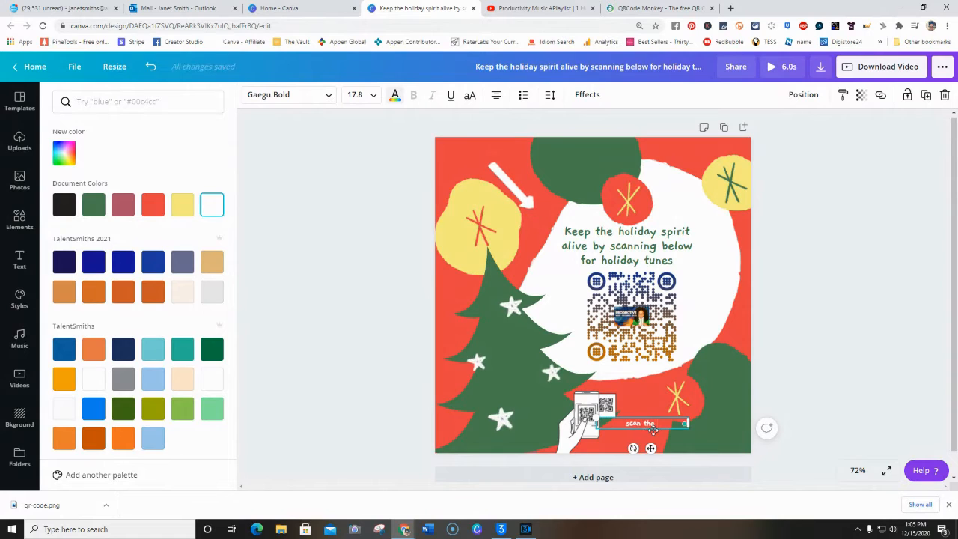
type(" QR C")
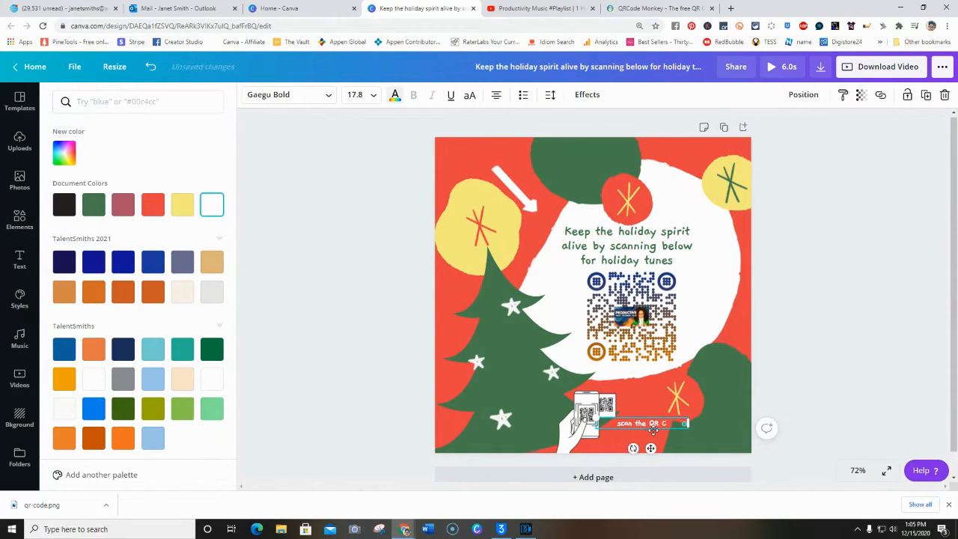
type(" code with your sm")
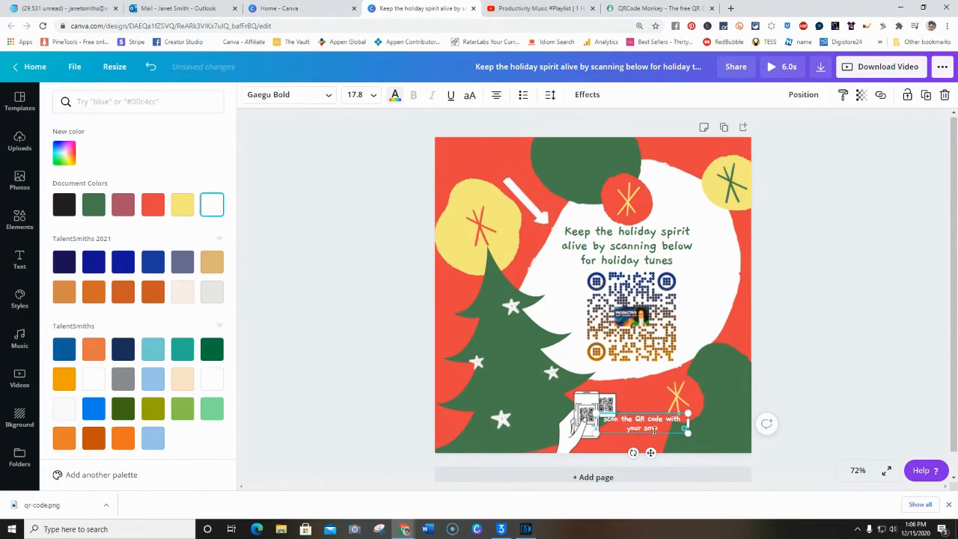
type("artphone")
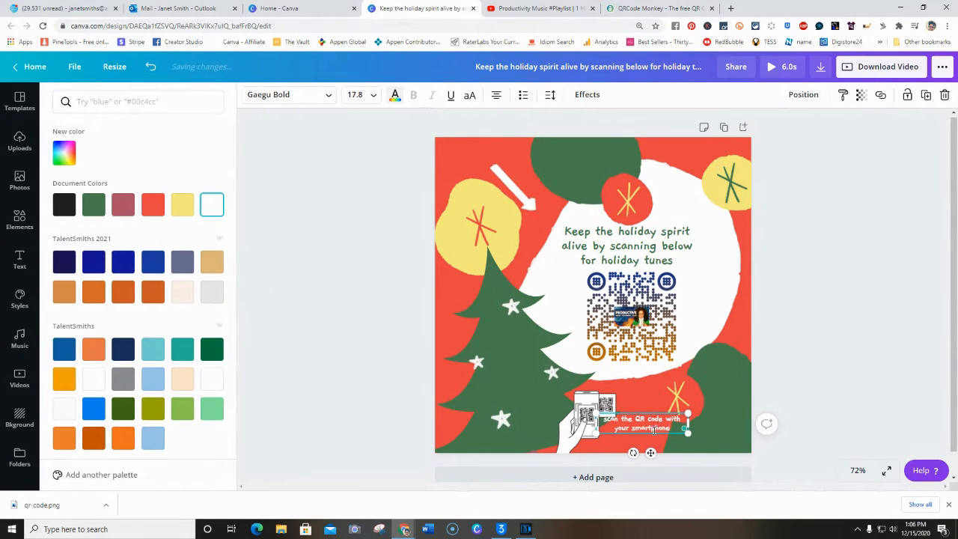
Narrow the white caption, shrink it to size 15 near the bottom edge, and nudge the hand-and-phone graphic slightly down beside it
left_click_drag(650, 453, 651, 458)
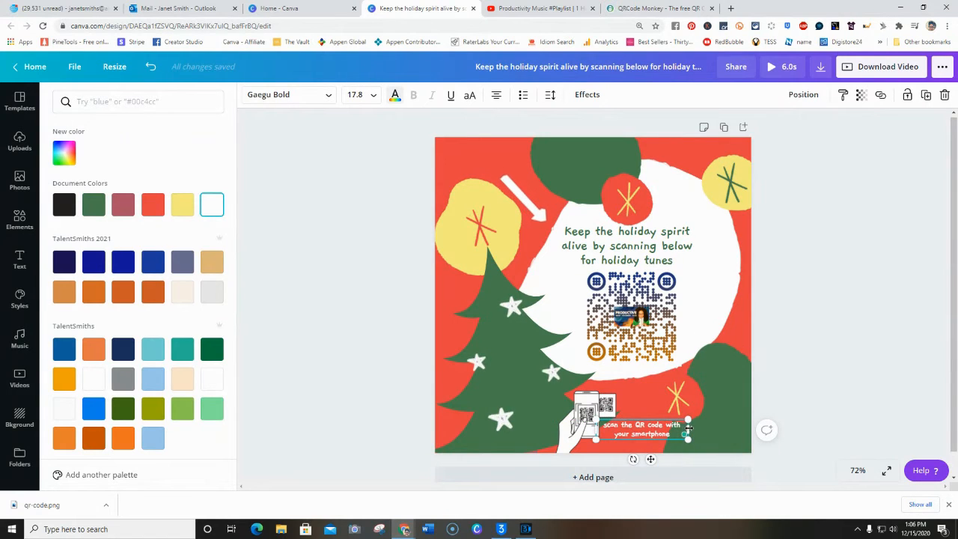
left_click_drag(687, 428, 671, 429)
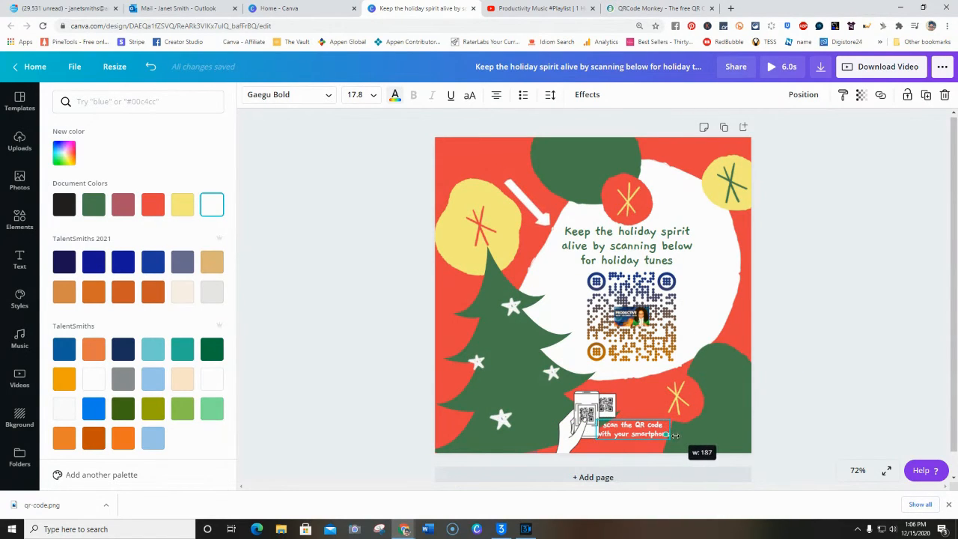
left_click(714, 439)
left_click(644, 434)
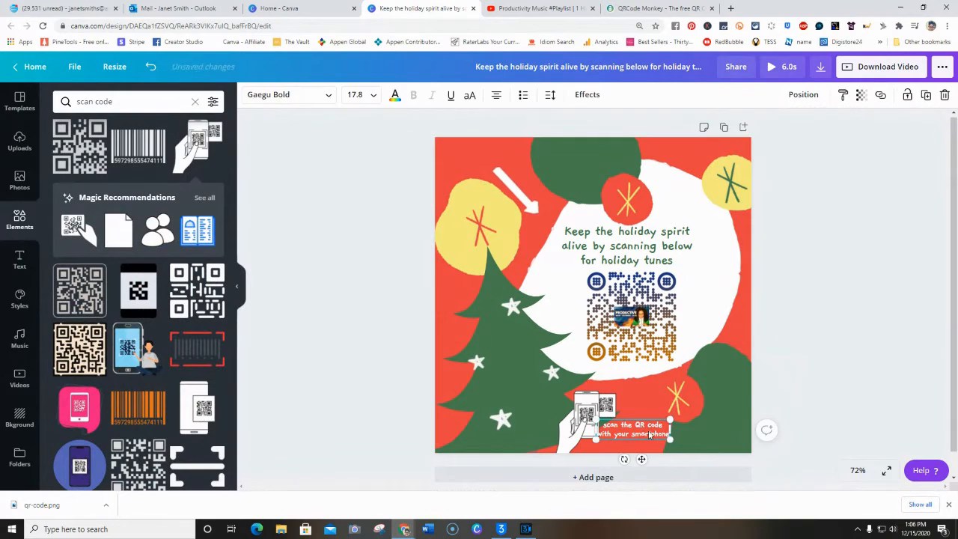
left_click_drag(669, 439, 660, 438)
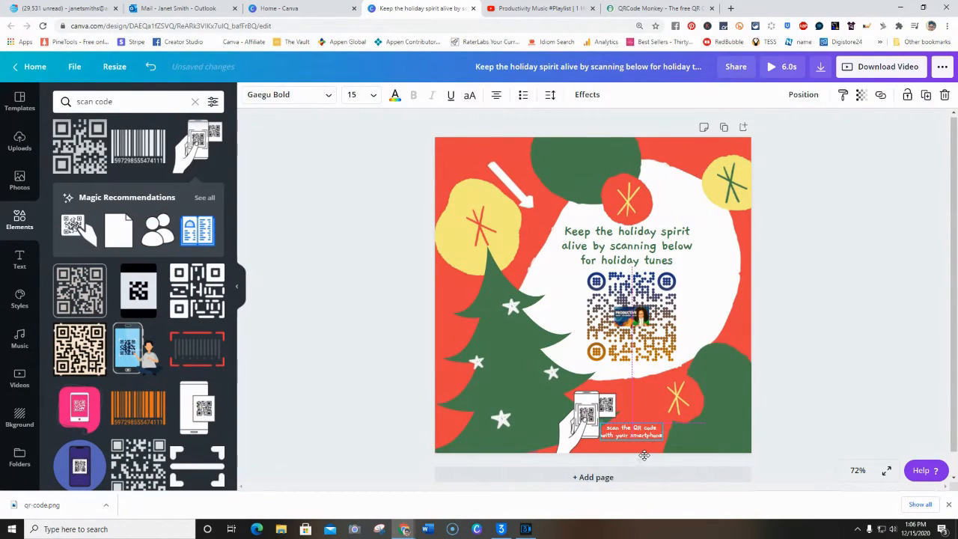
left_click(799, 381)
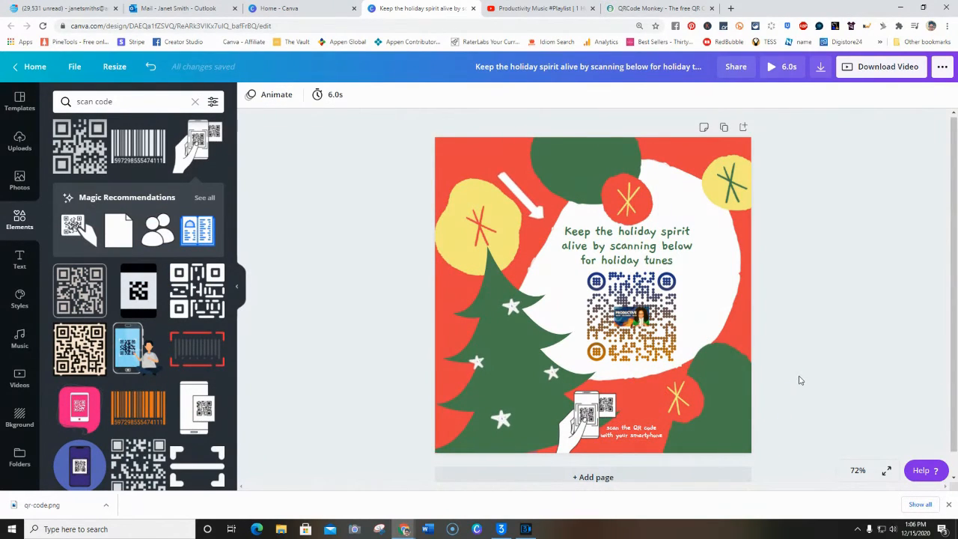
left_click_drag(588, 410, 587, 421)
left_click(856, 368)
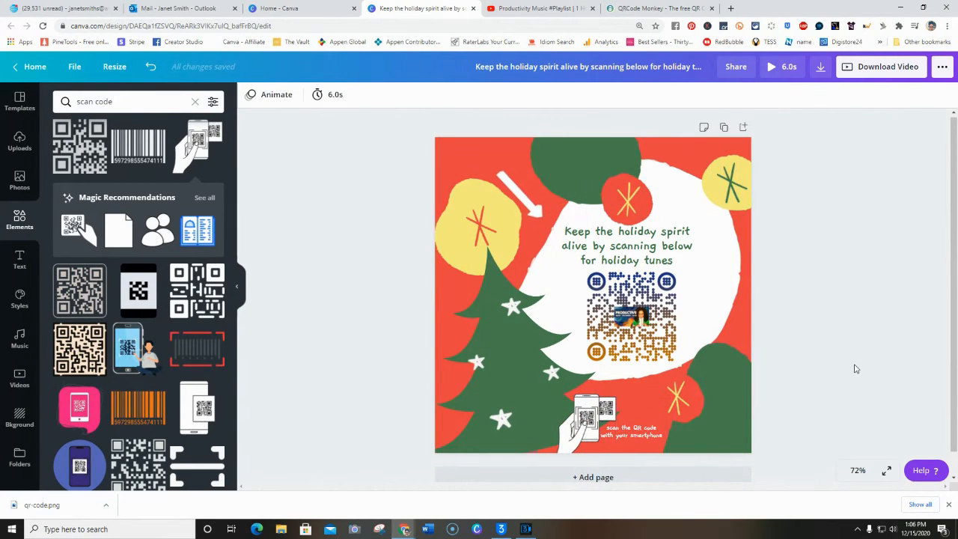